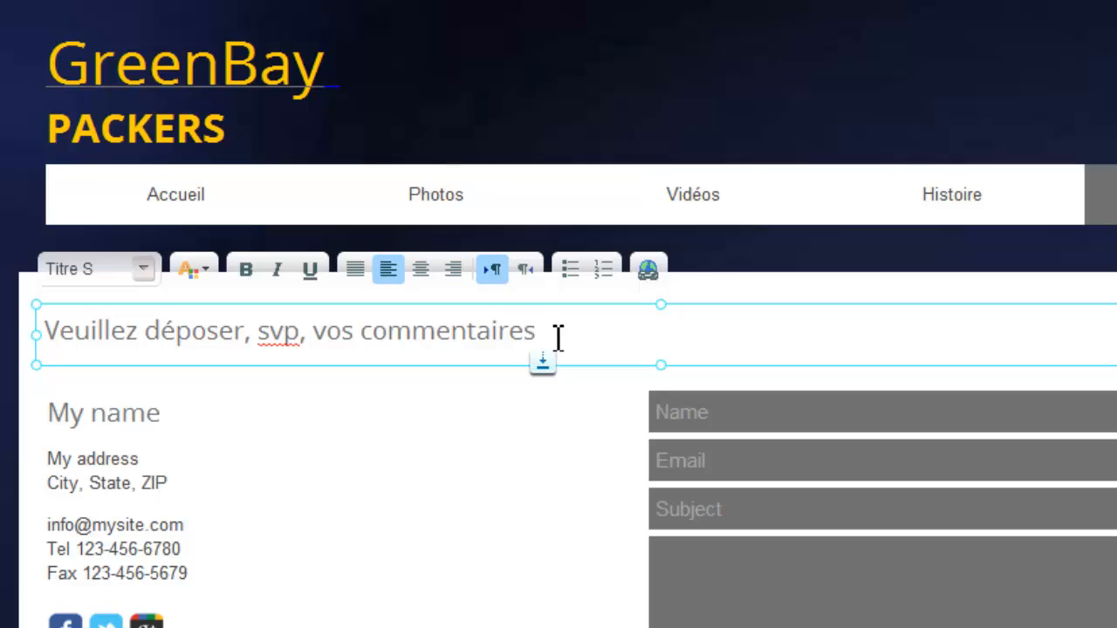
Step: Right-align the heading "Veuillez déposer, svp, vos commentaires" above the contact form
{"action": "left_click_drag", "start_coordinate": [559, 337], "coordinate": [40, 343]}
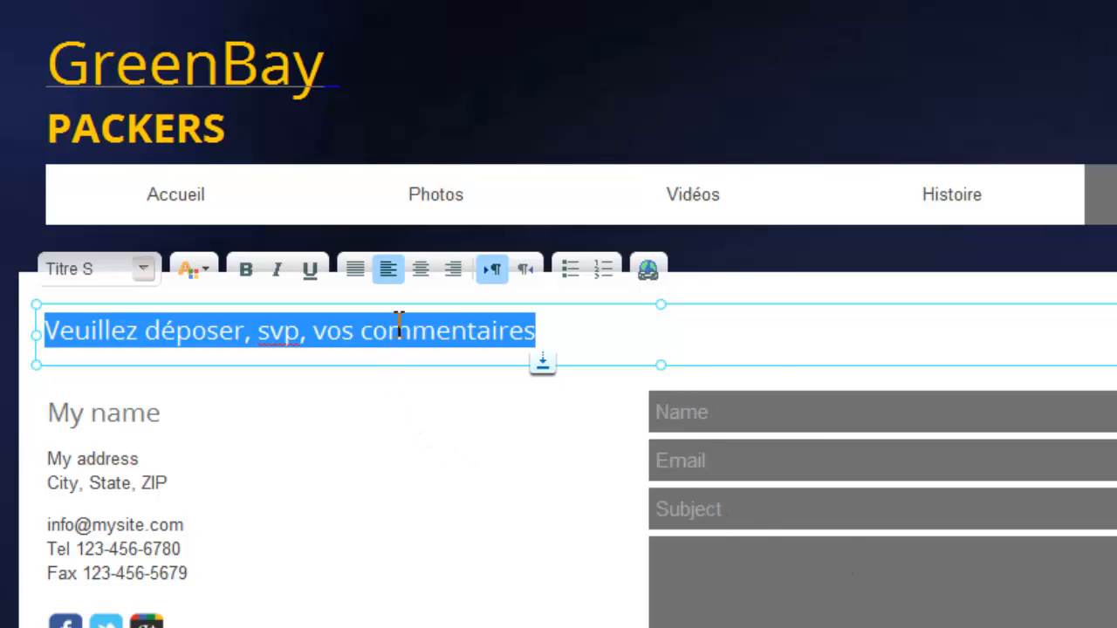
{"action": "left_click", "coordinate": [453, 270]}
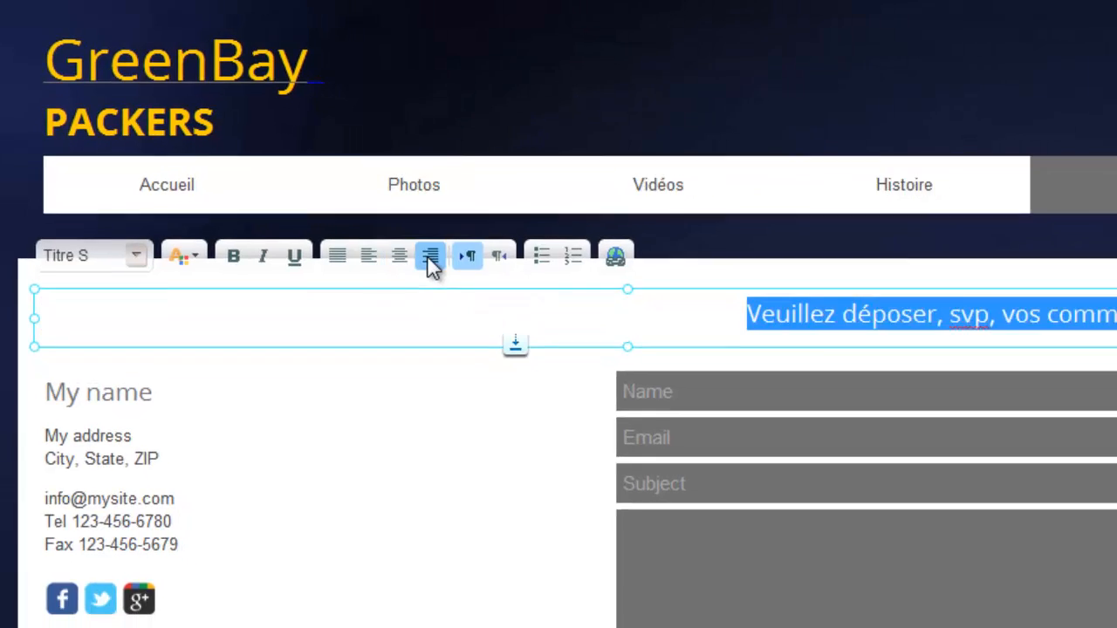
{"action": "left_click", "coordinate": [731, 349]}
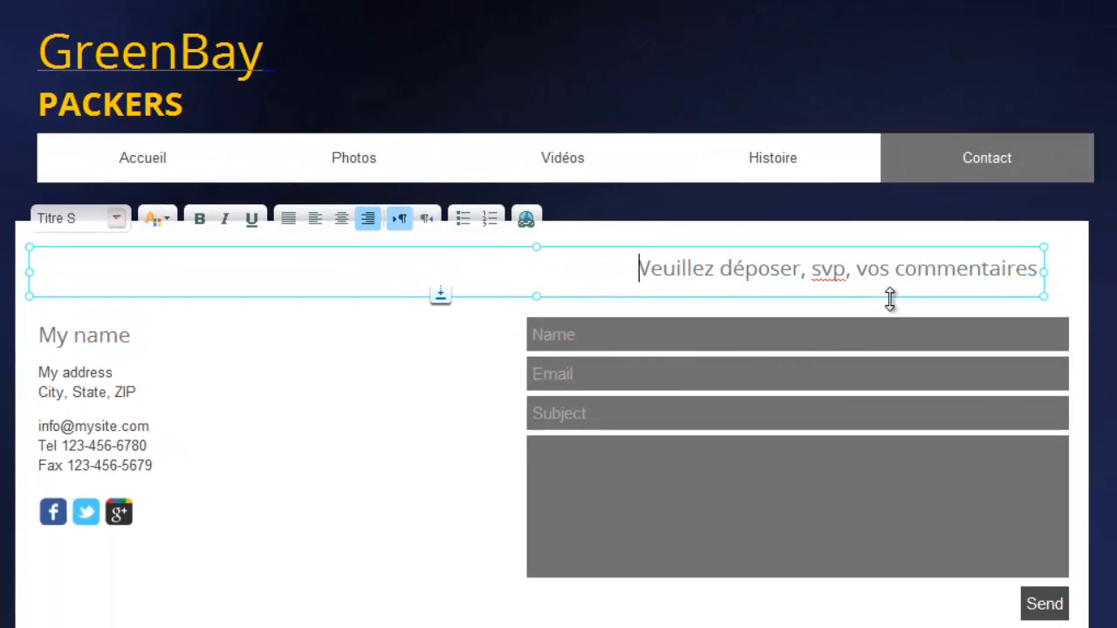
Step: Set the text style of the whole comments heading to Titre M (22px)
{"action": "left_click_drag", "start_coordinate": [638, 266], "coordinate": [1039, 280]}
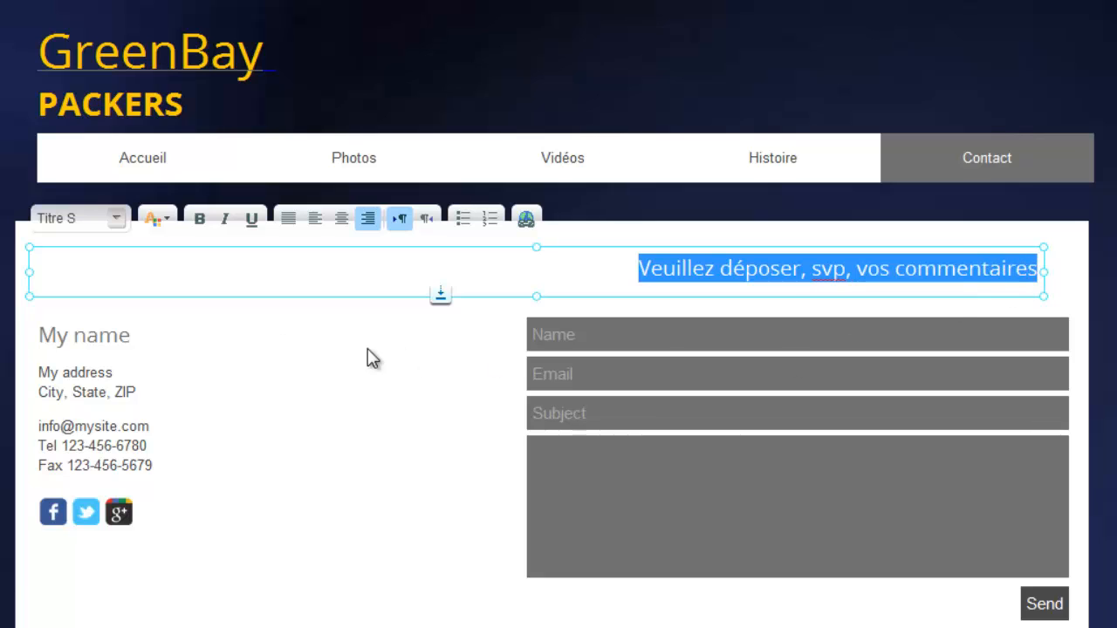
{"action": "left_click", "coordinate": [116, 220]}
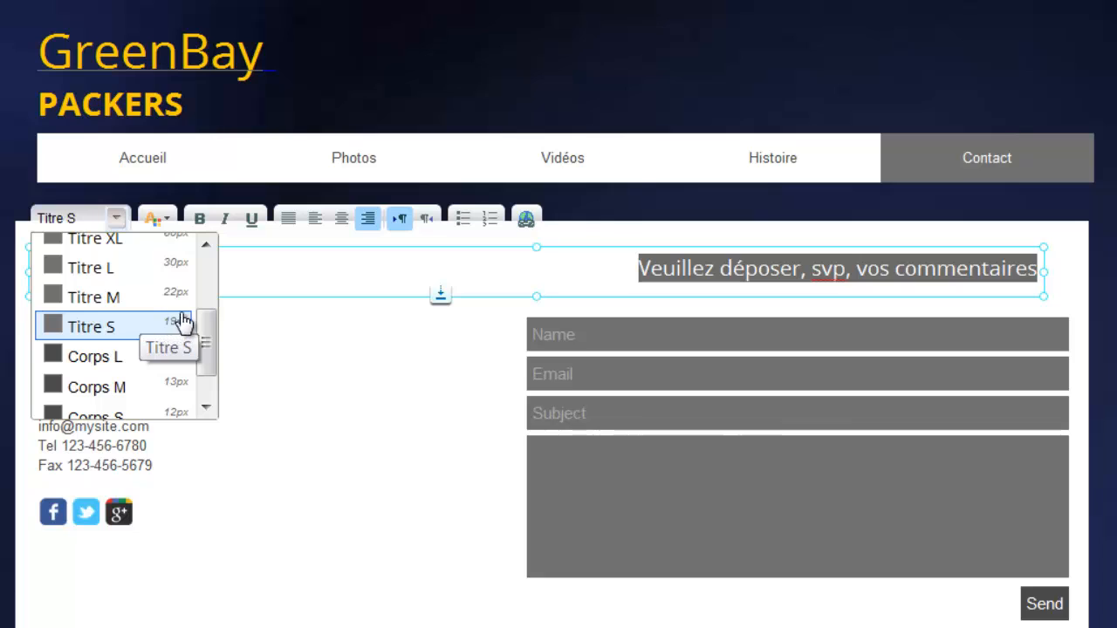
{"action": "left_click", "coordinate": [174, 270]}
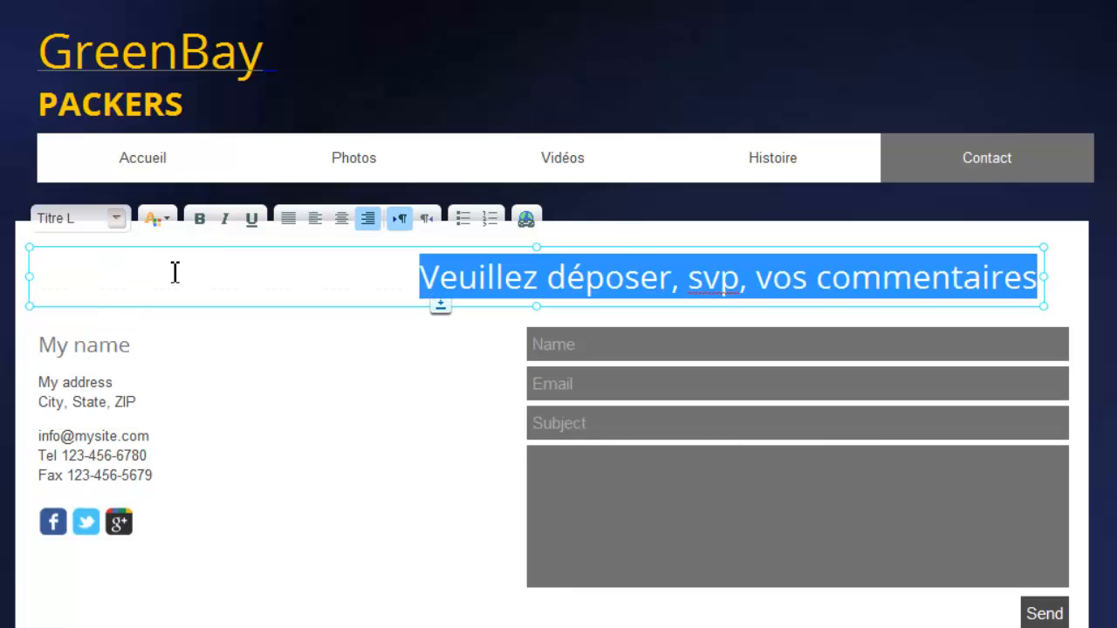
{"action": "left_click", "coordinate": [117, 218]}
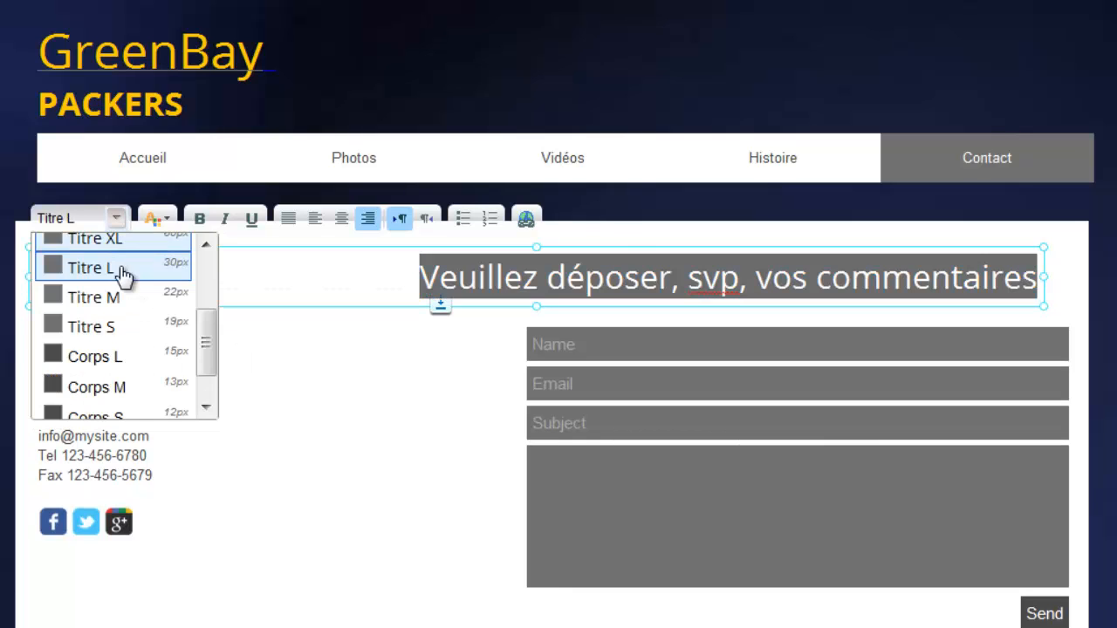
{"action": "left_click", "coordinate": [122, 295]}
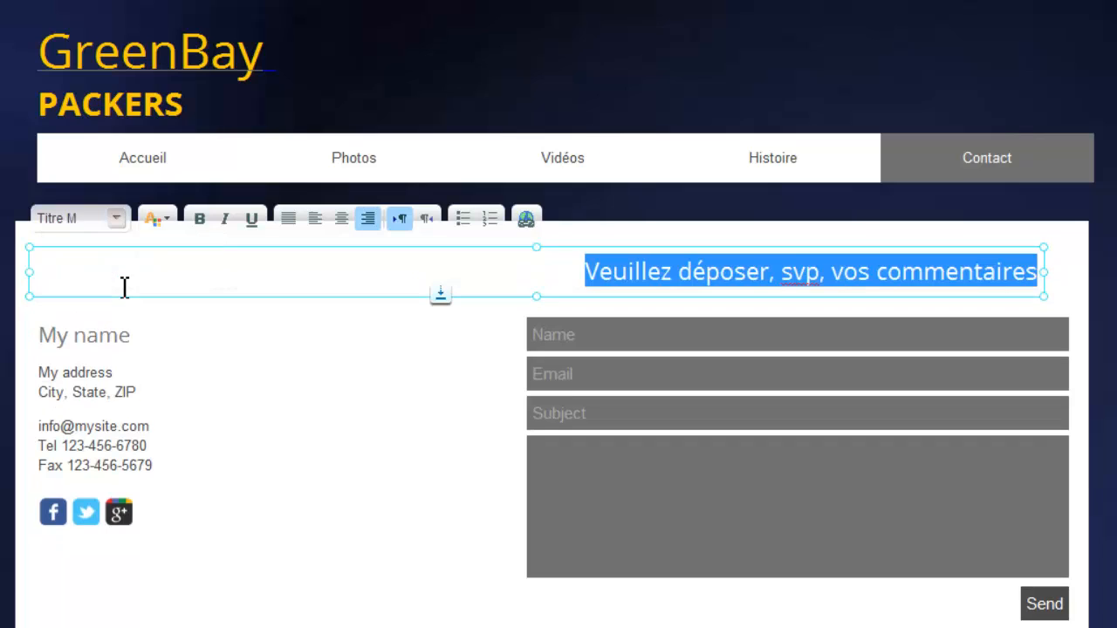
Step: Make the comments heading bold and look at the available text colours
{"action": "left_click", "coordinate": [199, 219]}
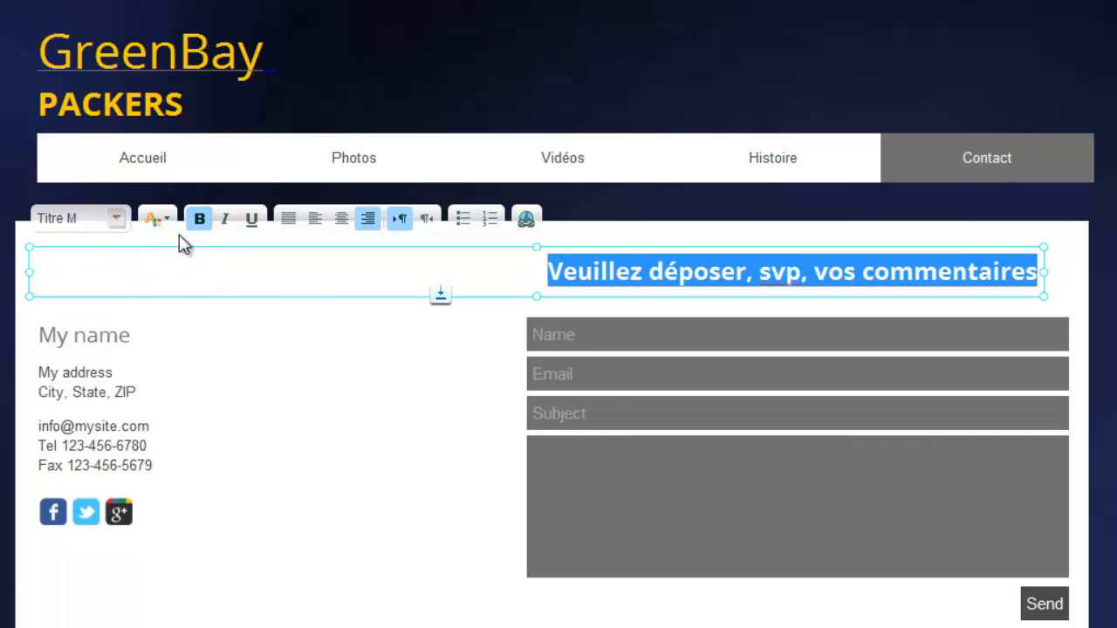
{"action": "left_click", "coordinate": [168, 220]}
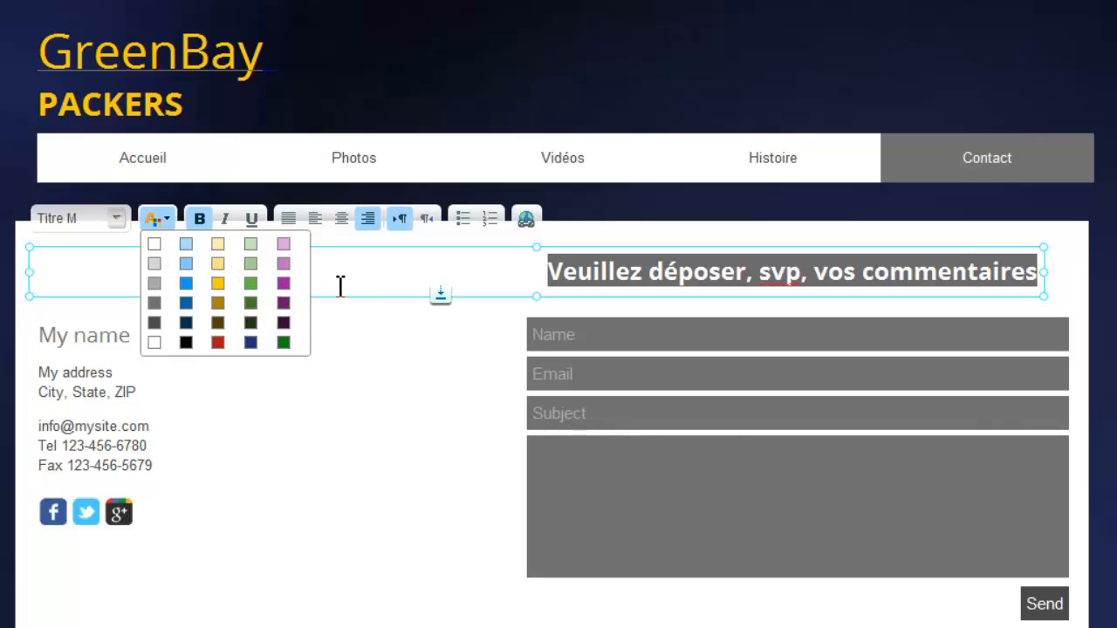
{"action": "left_click", "coordinate": [345, 332]}
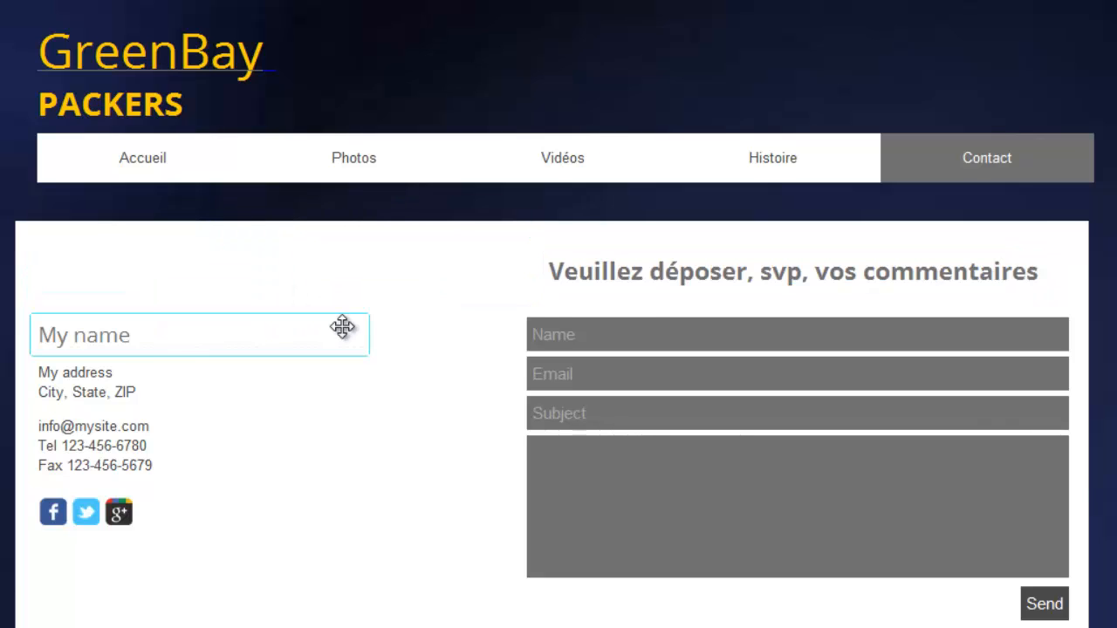
{"action": "left_click", "coordinate": [648, 276]}
{"action": "left_click", "coordinate": [647, 275]}
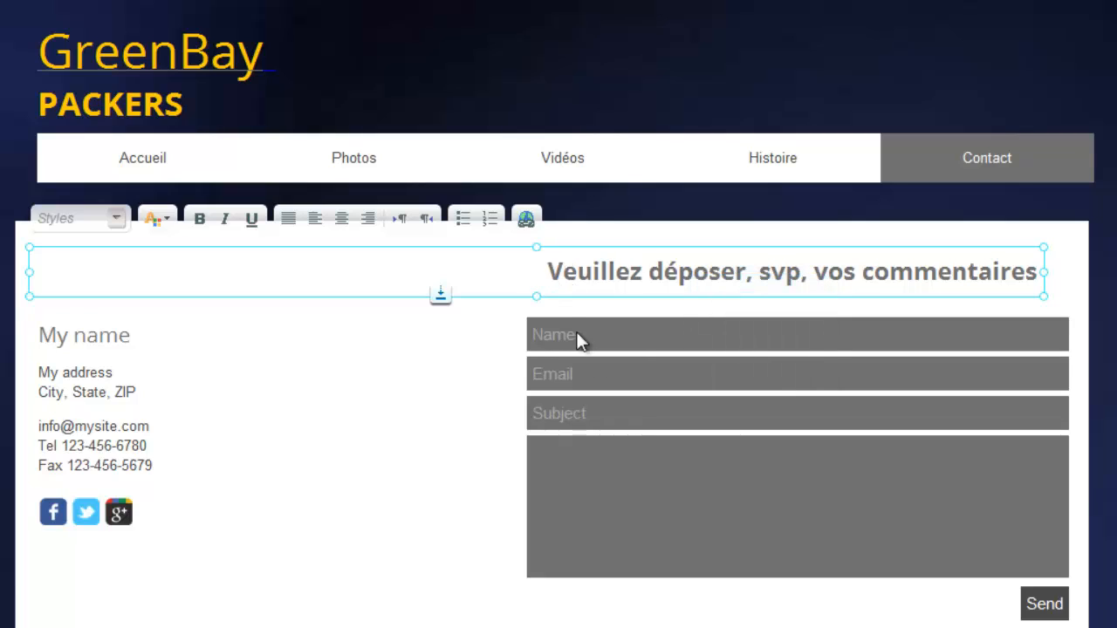
Step: Examine the contact form's settings, including its recipient email fields and the available form styles
{"action": "left_click", "coordinate": [754, 406]}
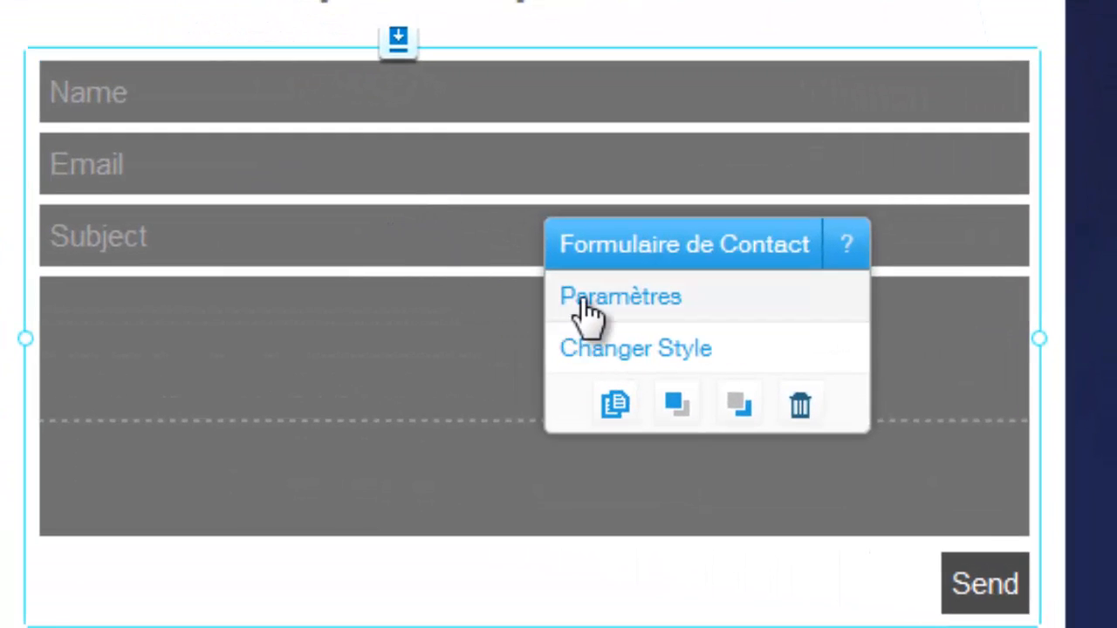
{"action": "left_click", "coordinate": [583, 300]}
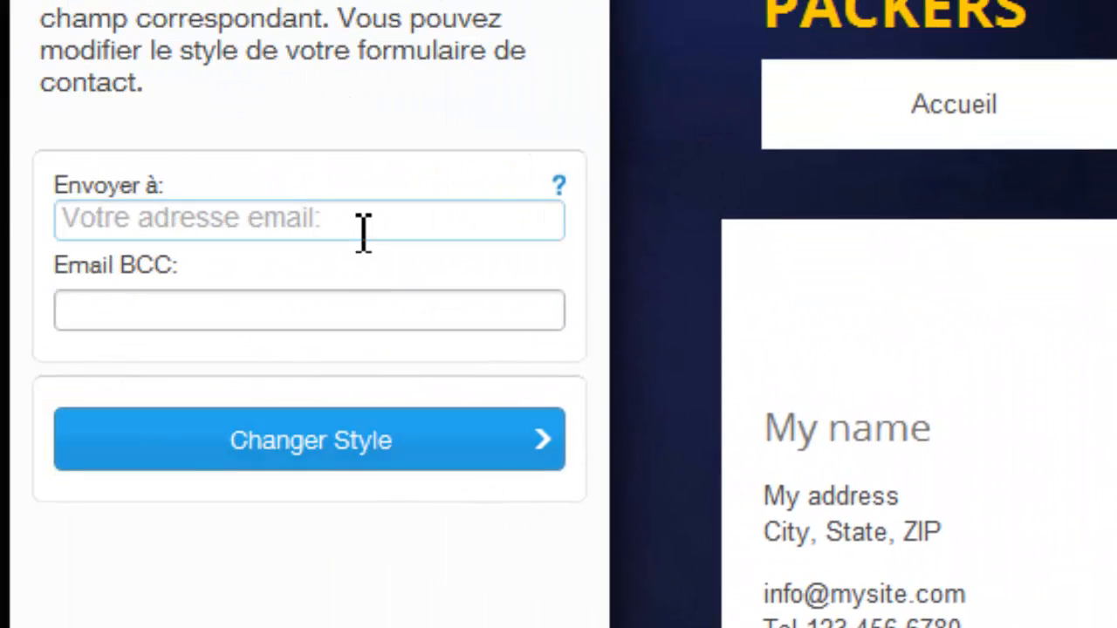
{"action": "left_click", "coordinate": [363, 231]}
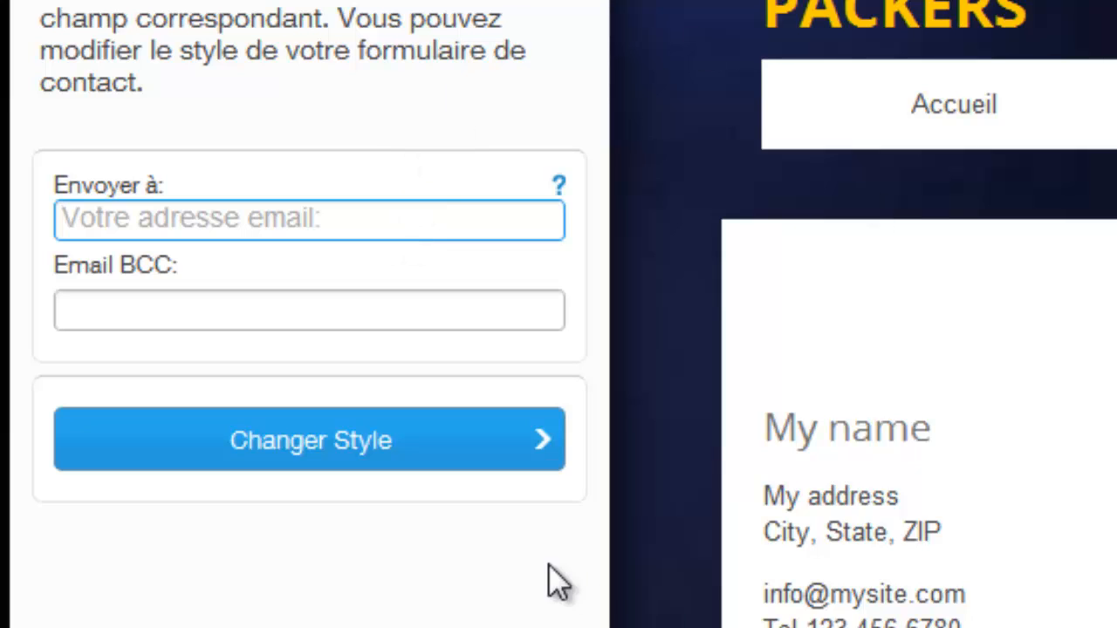
{"action": "left_click", "coordinate": [368, 447]}
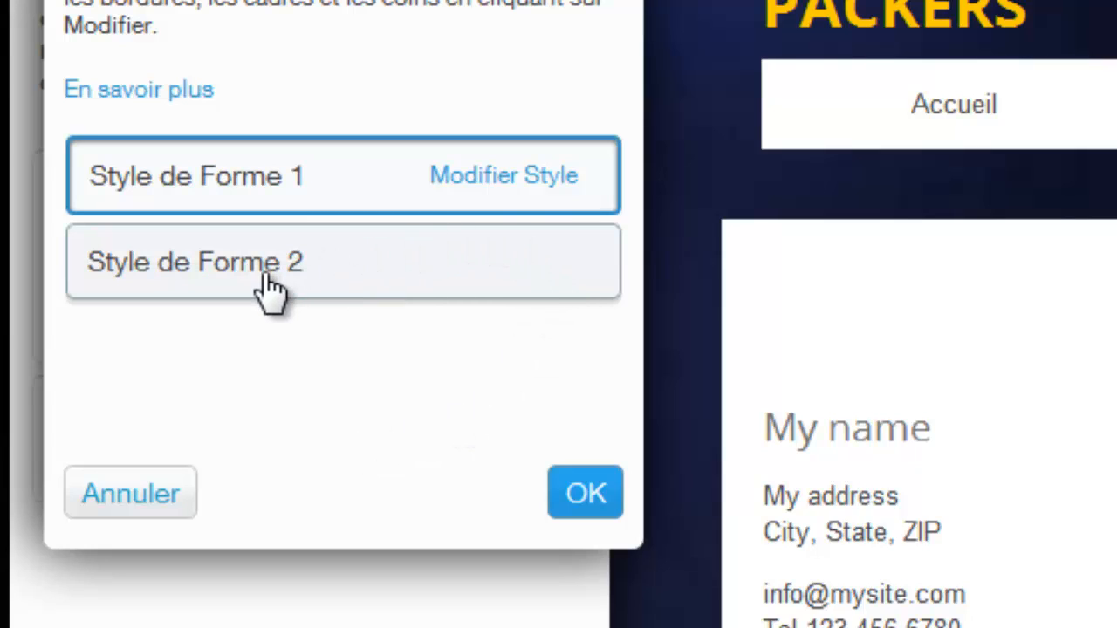
{"action": "left_click", "coordinate": [573, 511]}
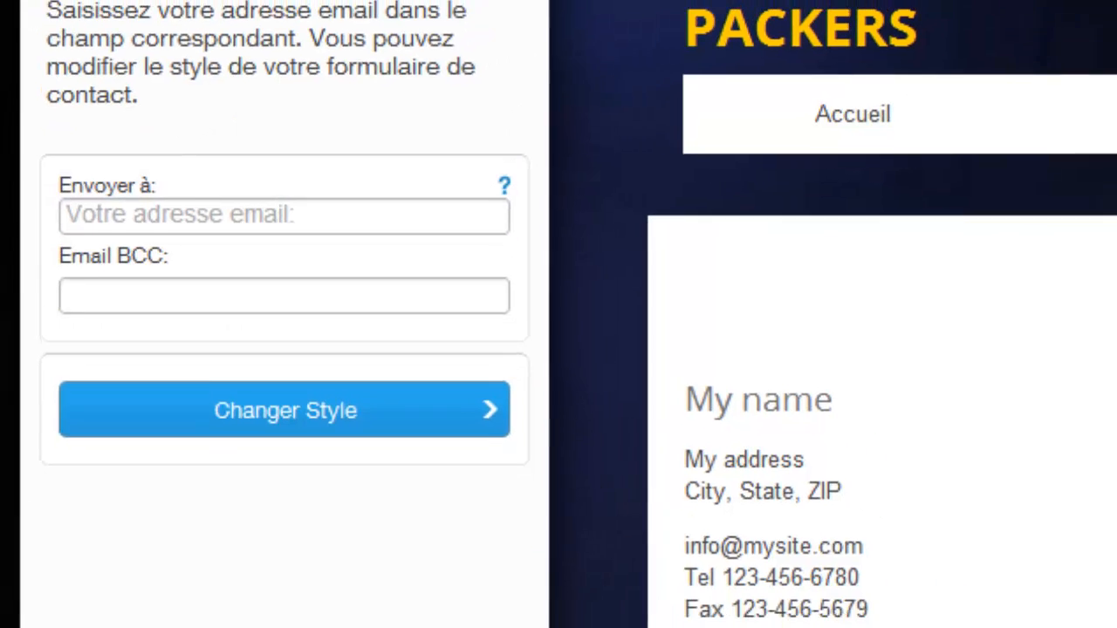
{"action": "left_click", "coordinate": [347, 25]}
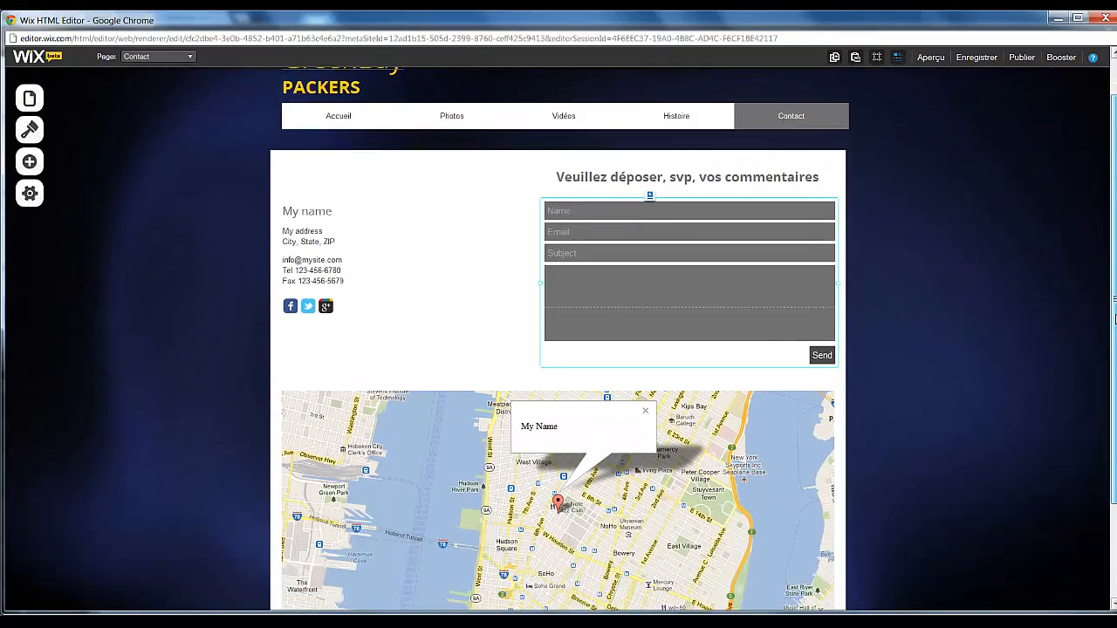
Step: Replace the address in the Google Maps settings of the contact page's map with the institute's street, postcode and city
{"action": "left_click_drag", "start_coordinate": [1114, 305], "coordinate": [1114, 404]}
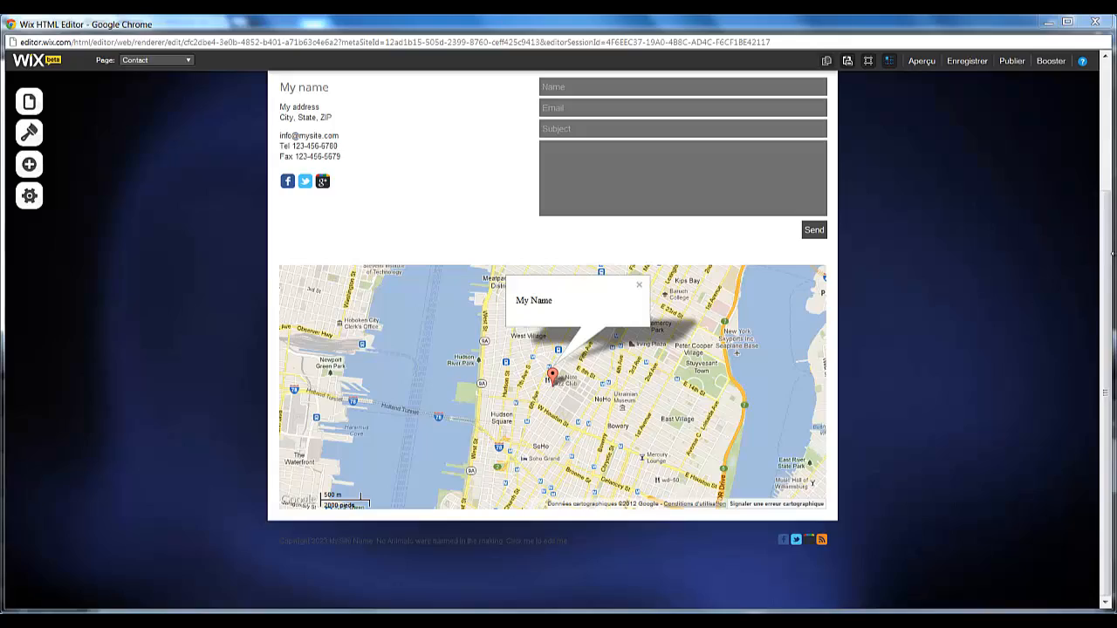
{"action": "left_click", "coordinate": [623, 363]}
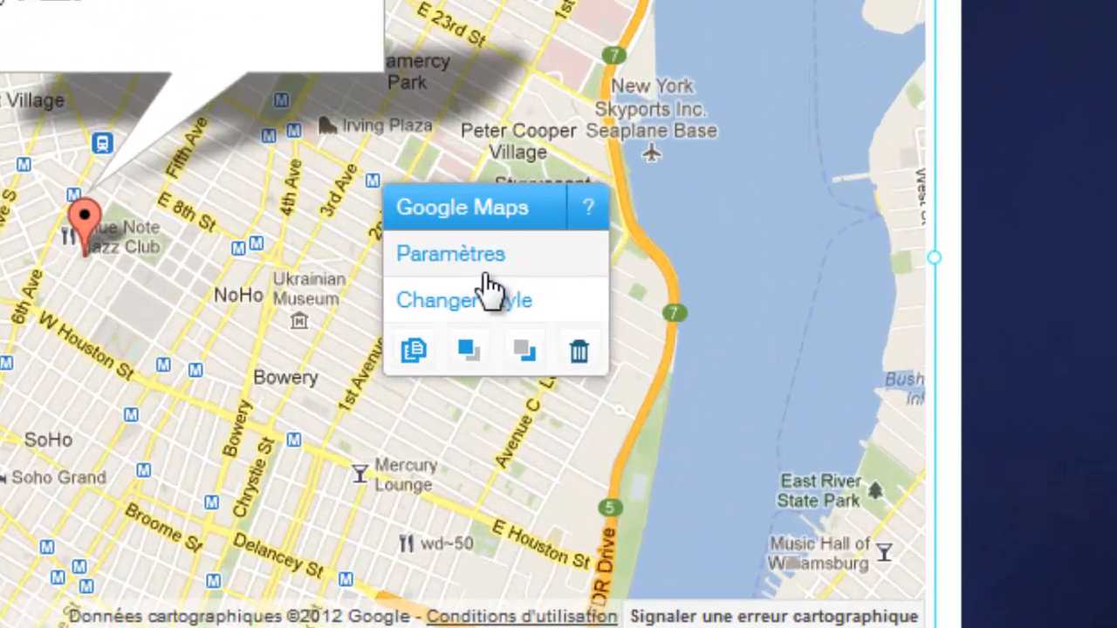
{"action": "left_click", "coordinate": [484, 255]}
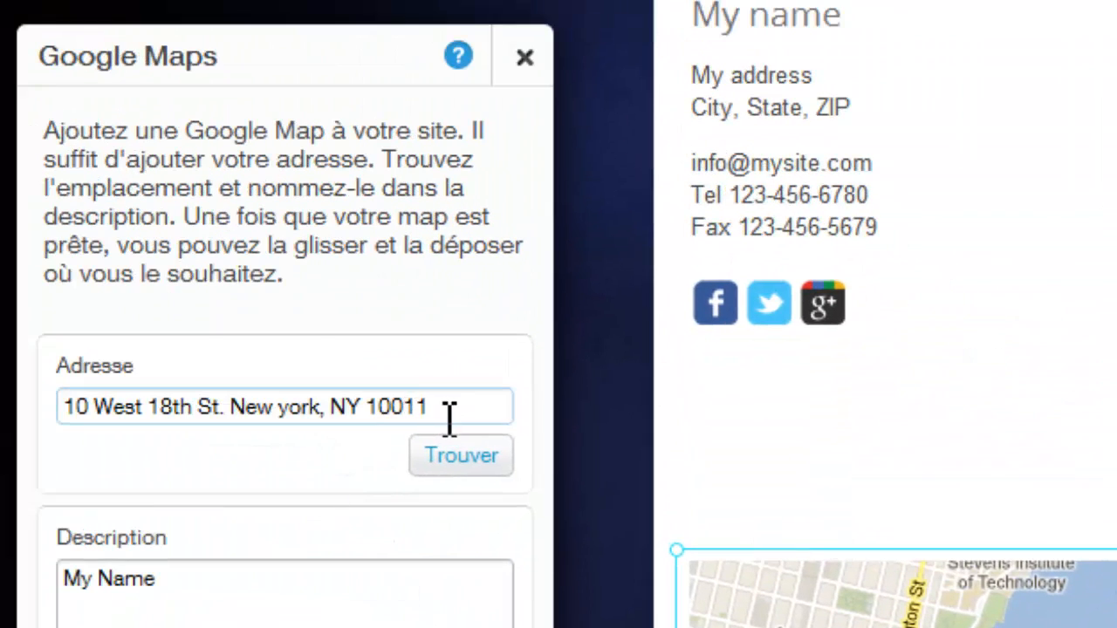
{"action": "triple_click", "coordinate": [449, 417]}
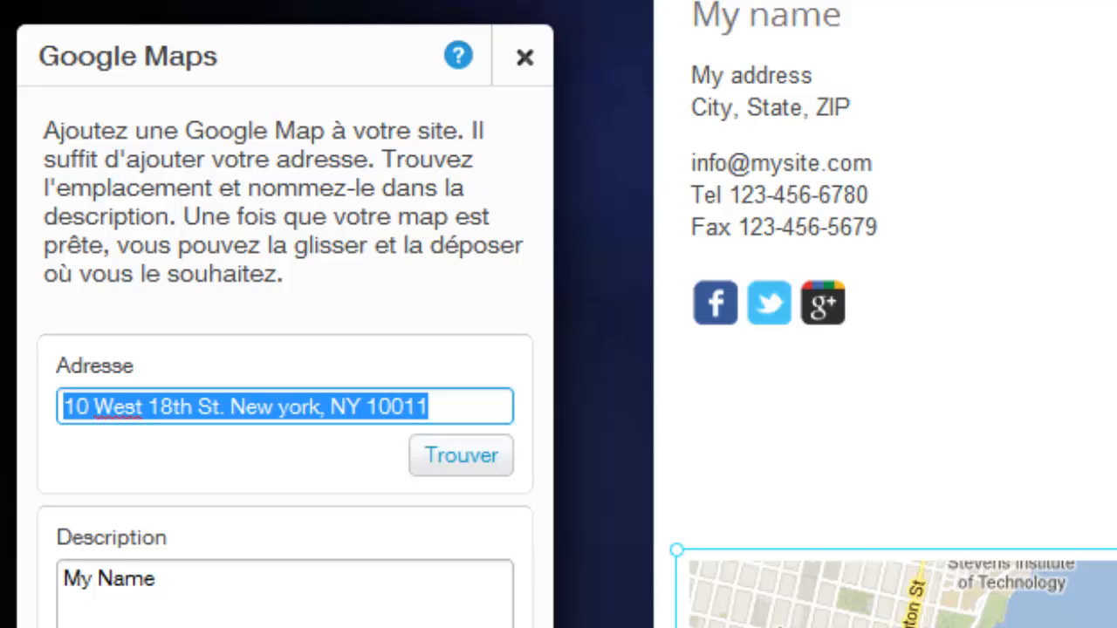
{"action": "type", "text": "180 "}
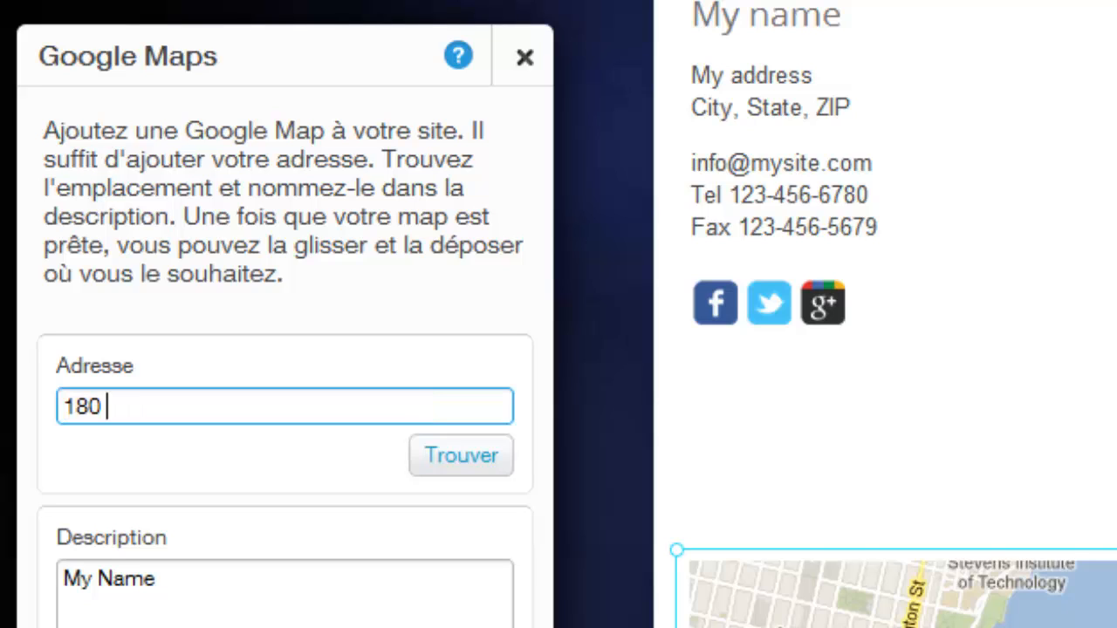
{"action": "type", "text": "Avenue "}
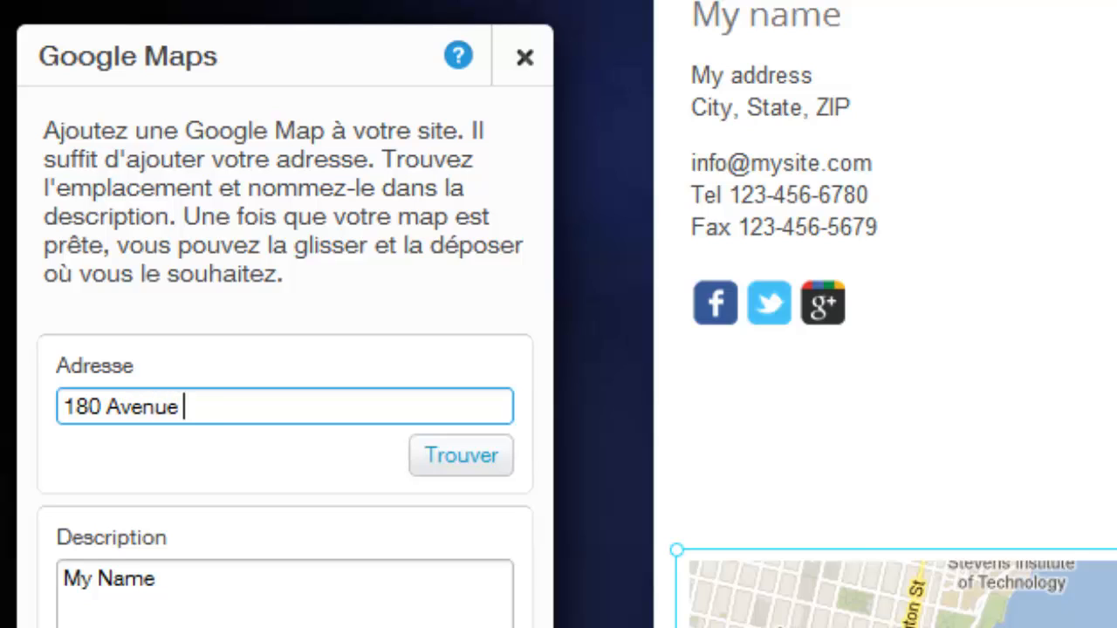
{"action": "type", "text": "de l4hip"}
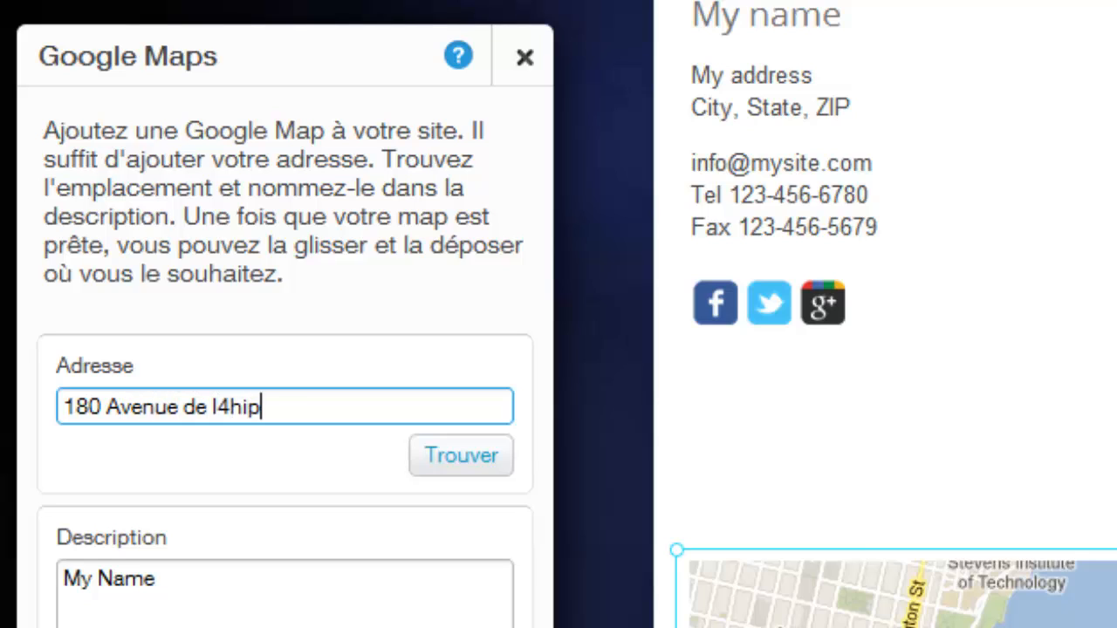
{"action": "type", "text": "podrom"}
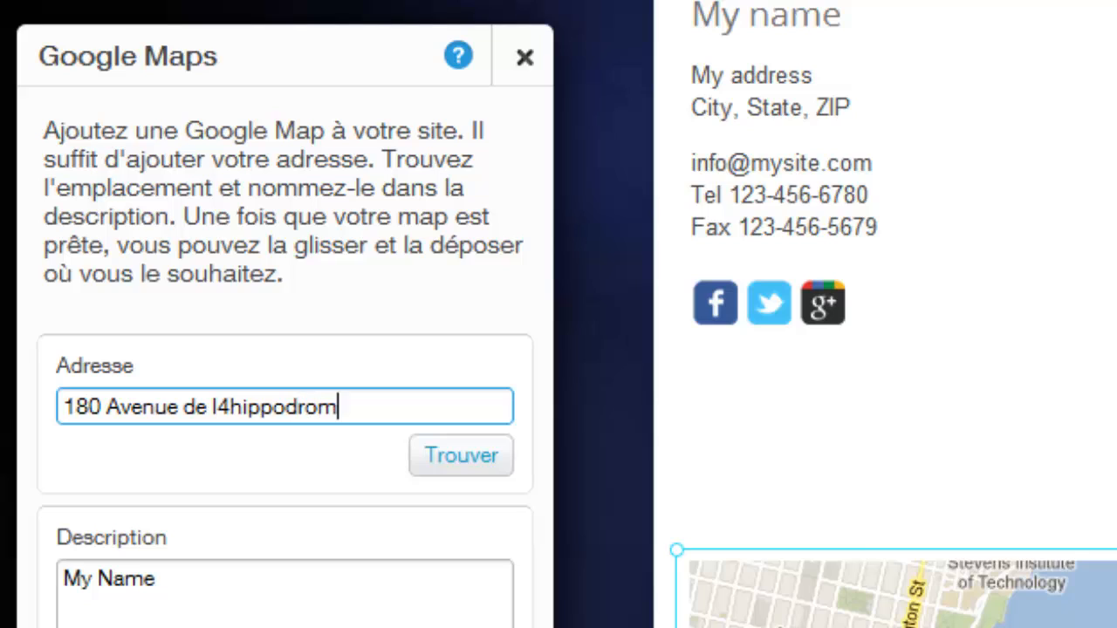
{"action": "type", "text": "e 15"}
{"action": "key", "text": "BackSpace"}
{"action": "type", "text": "050 "}
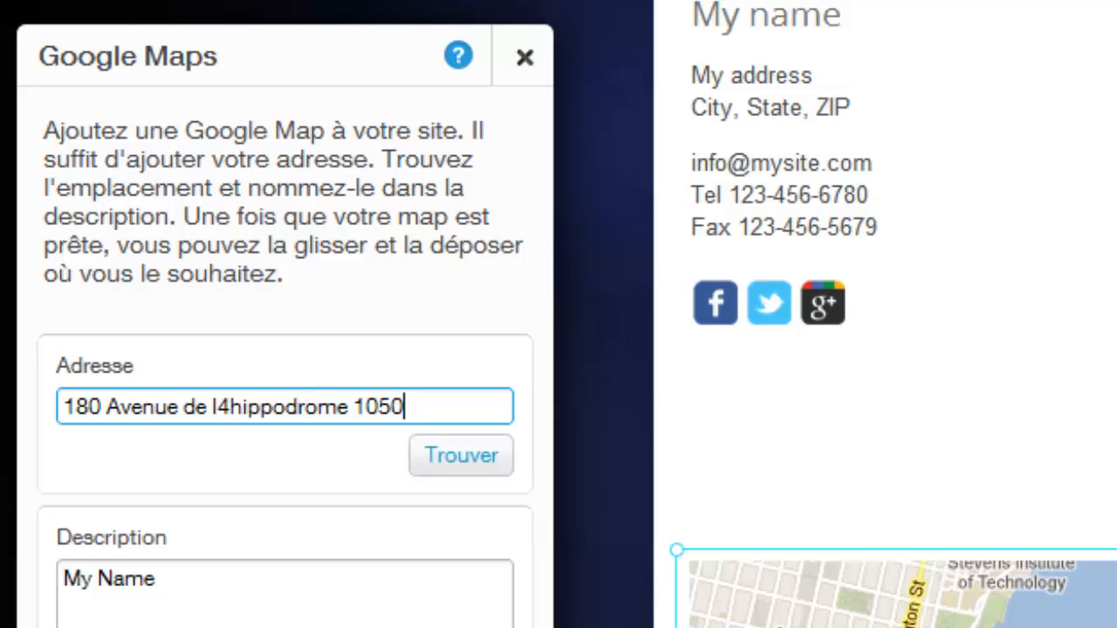
{"action": "type", "text": "Bruxelles"}
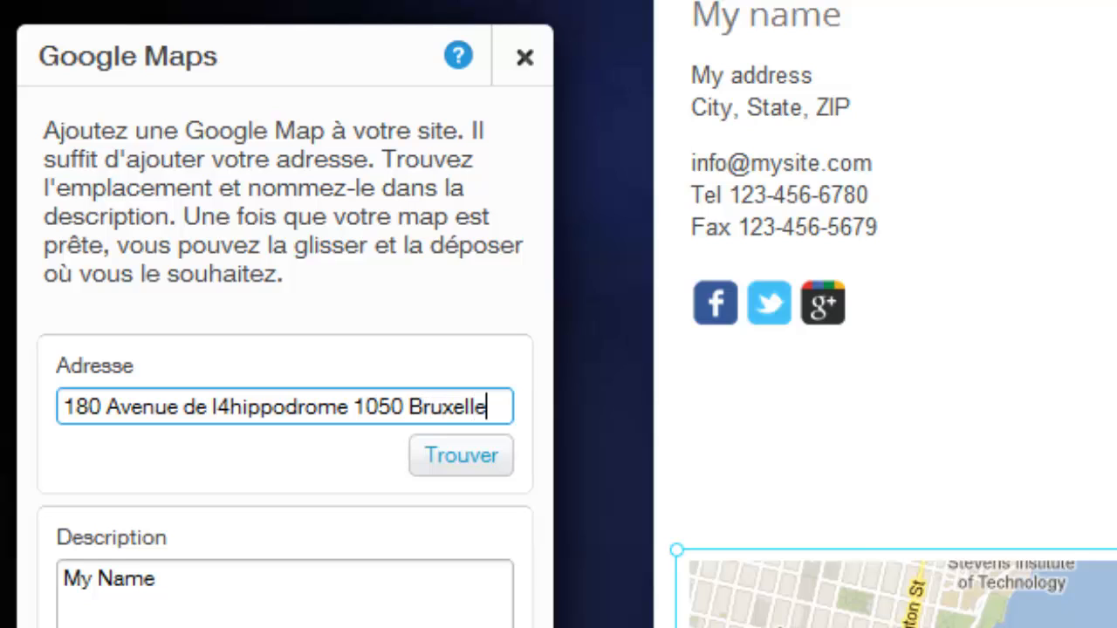
Step: Replace the map's description with "Site de l'Institut Saint-André" and "Enseignement secondaire" on two lines, and locate the entered address on the map
{"action": "left_click", "coordinate": [175, 590]}
{"action": "key", "text": "ctrl+a"}
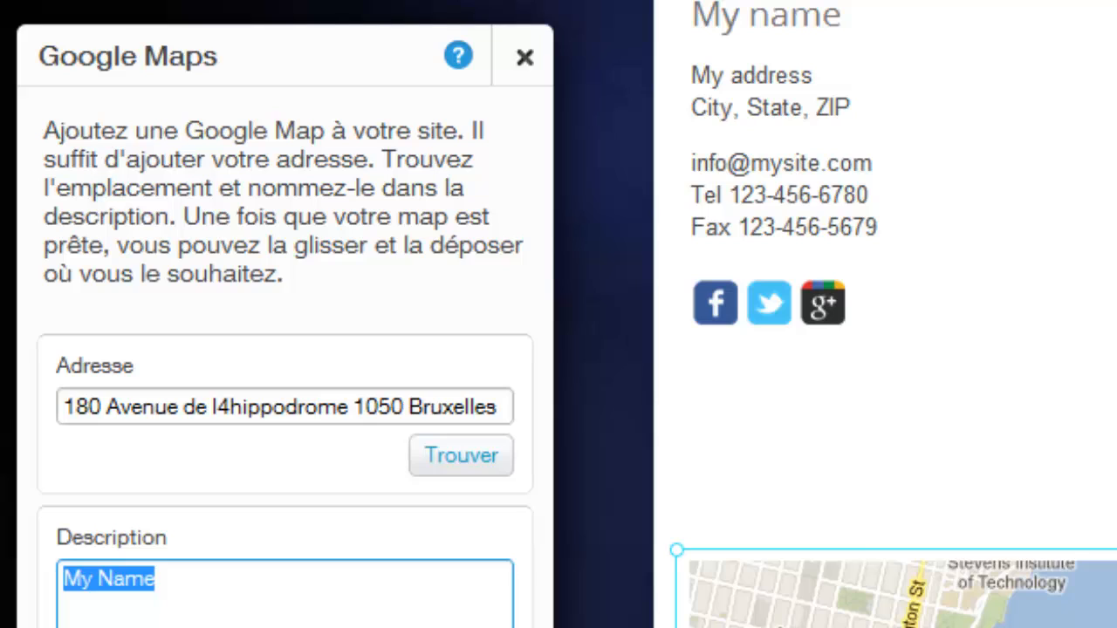
{"action": "type", "text": "Si"}
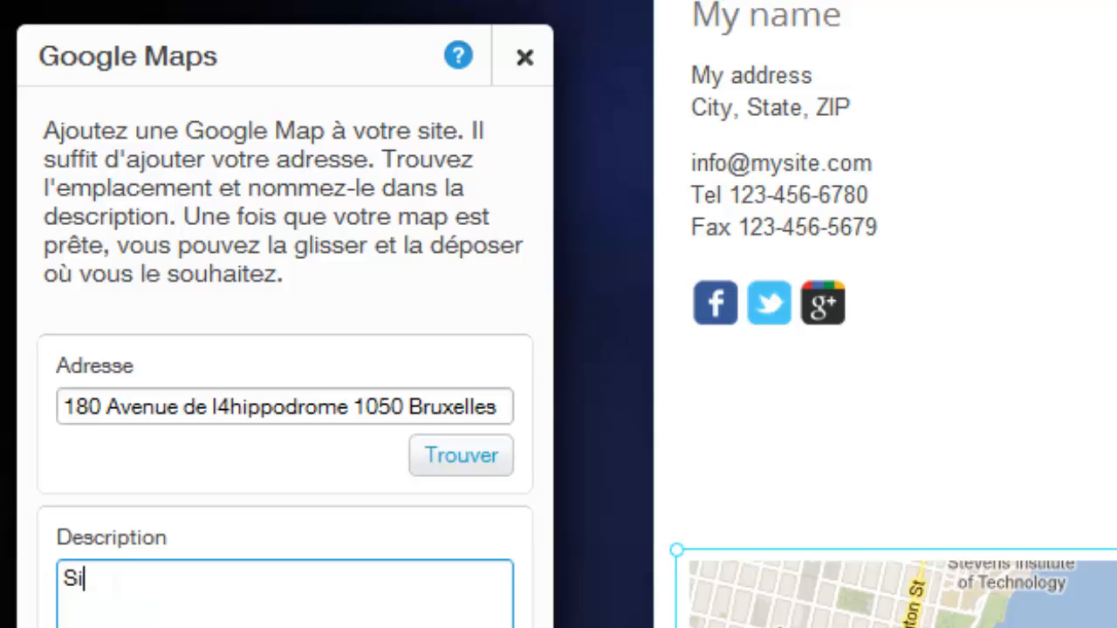
{"action": "type", "text": "te de "}
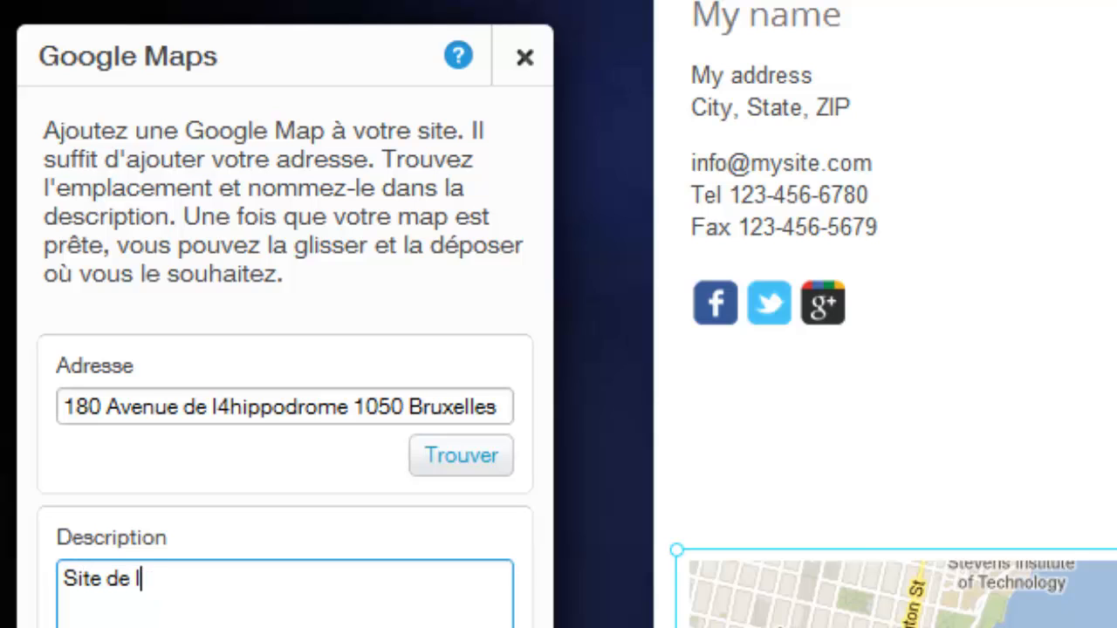
{"action": "type", "text": "l'Institu"}
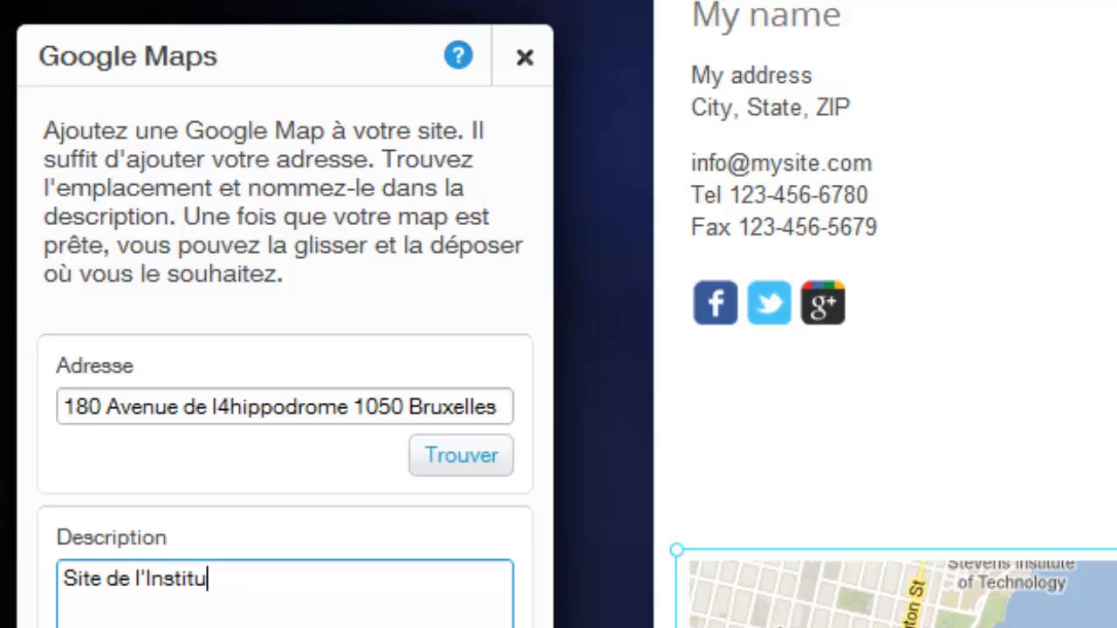
{"action": "type", "text": "t Saint-"}
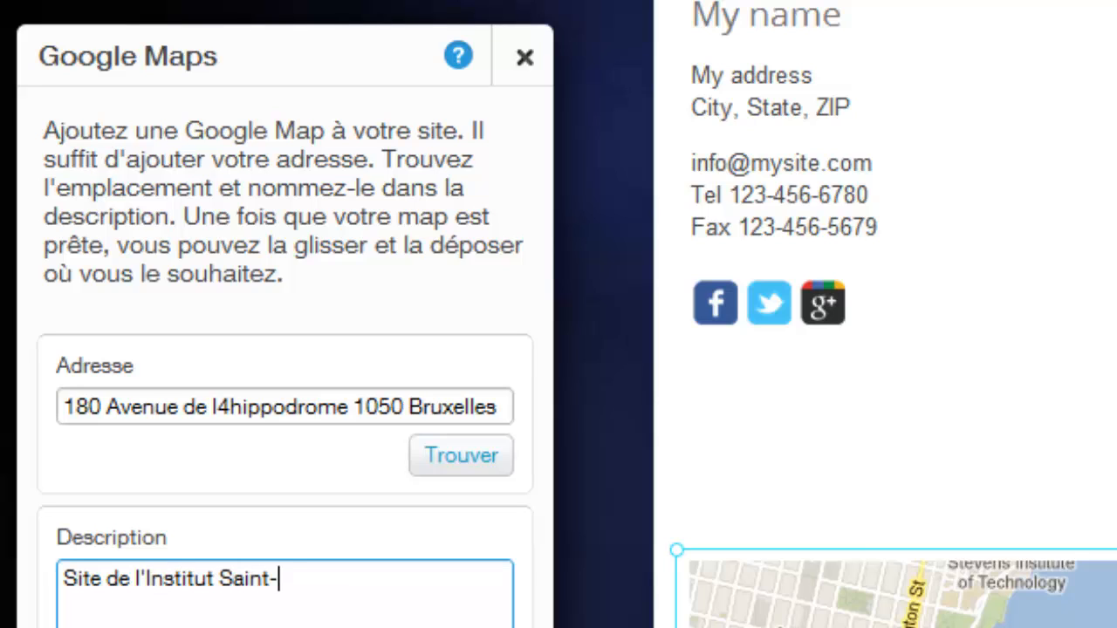
{"action": "type", "text": "André"}
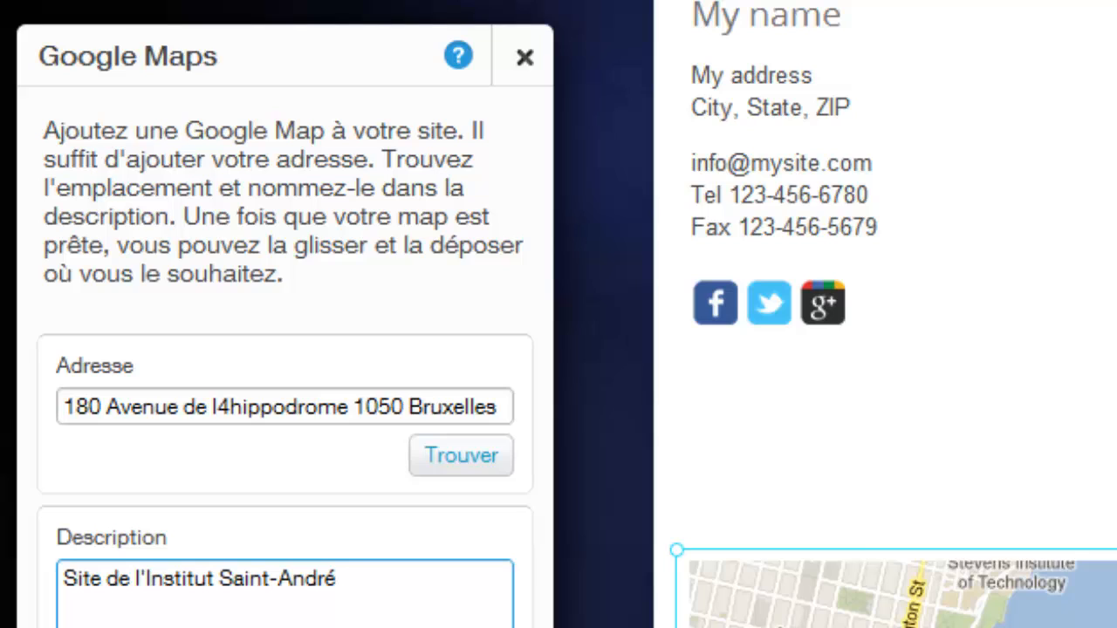
{"action": "key", "text": "Return"}
{"action": "type", "text": "Enseignement "}
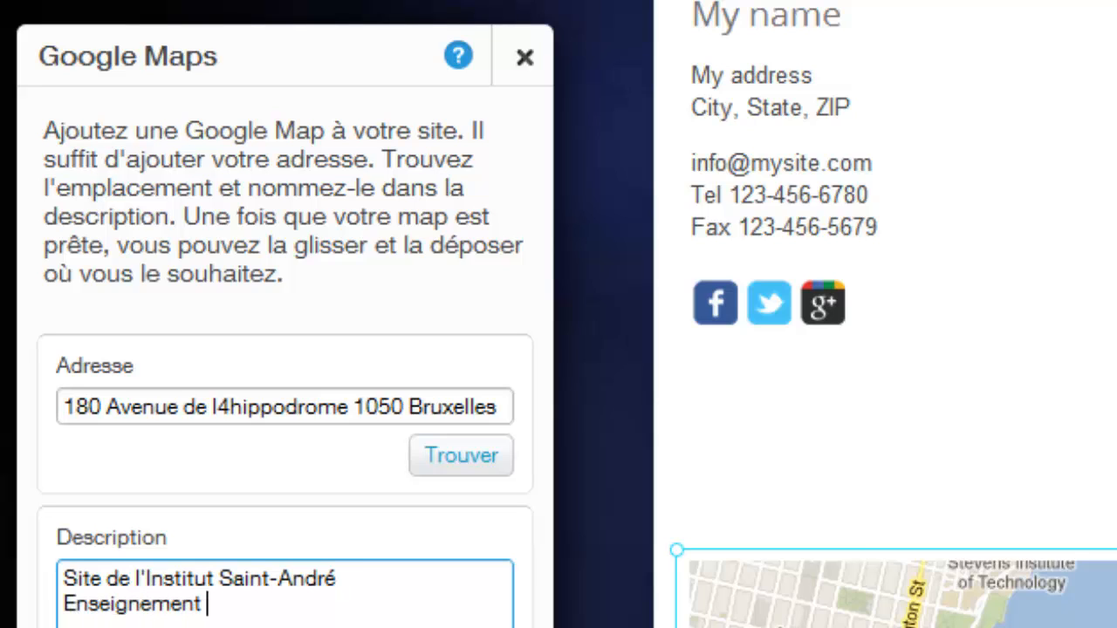
{"action": "type", "text": "secondair"}
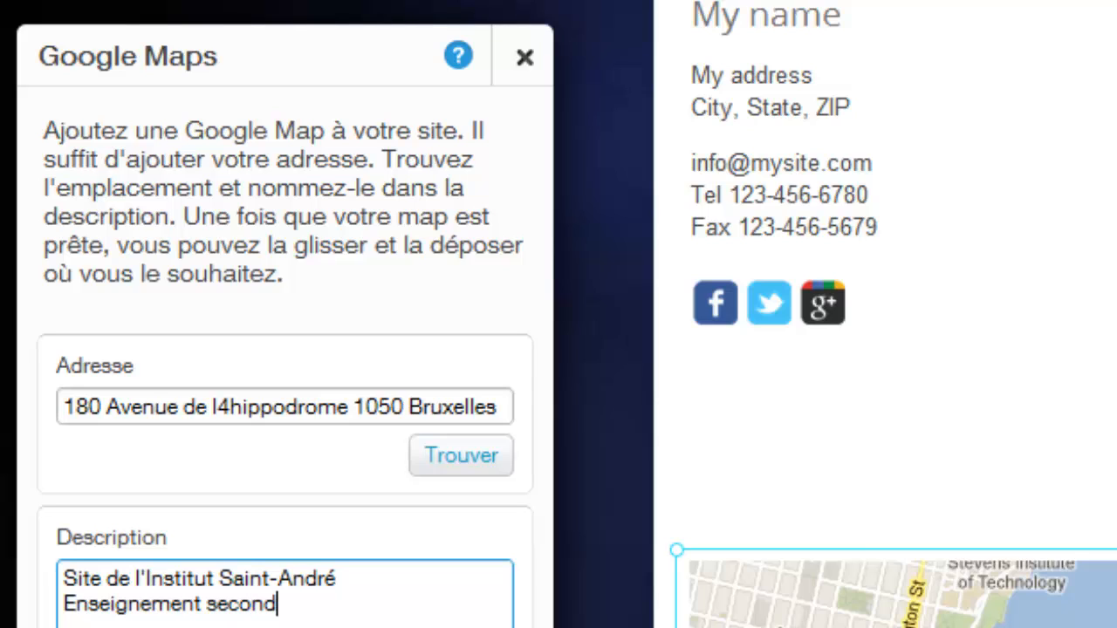
{"action": "type", "text": "e"}
{"action": "left_click", "coordinate": [454, 467]}
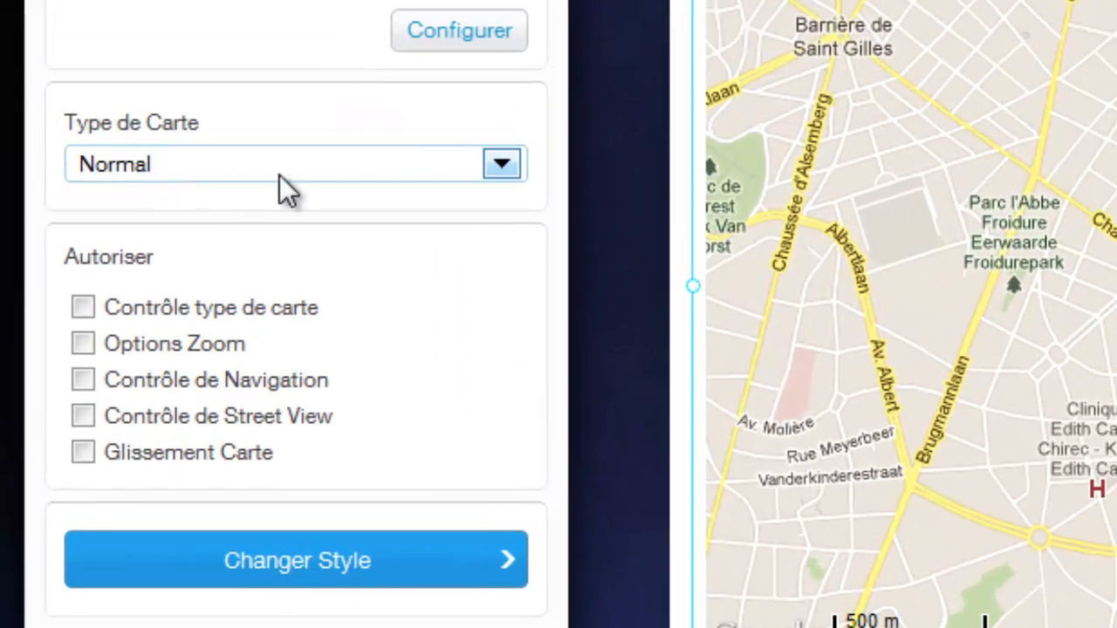
Step: Try the Terrain map type and set the map to Satellite
{"action": "left_click", "coordinate": [501, 164]}
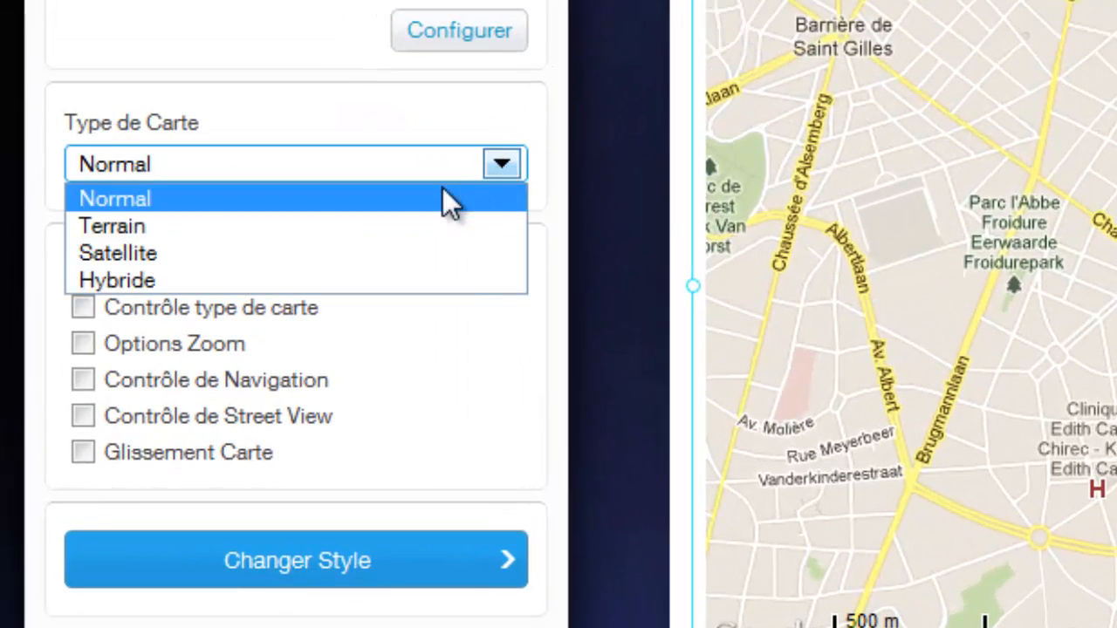
{"action": "left_click", "coordinate": [128, 218]}
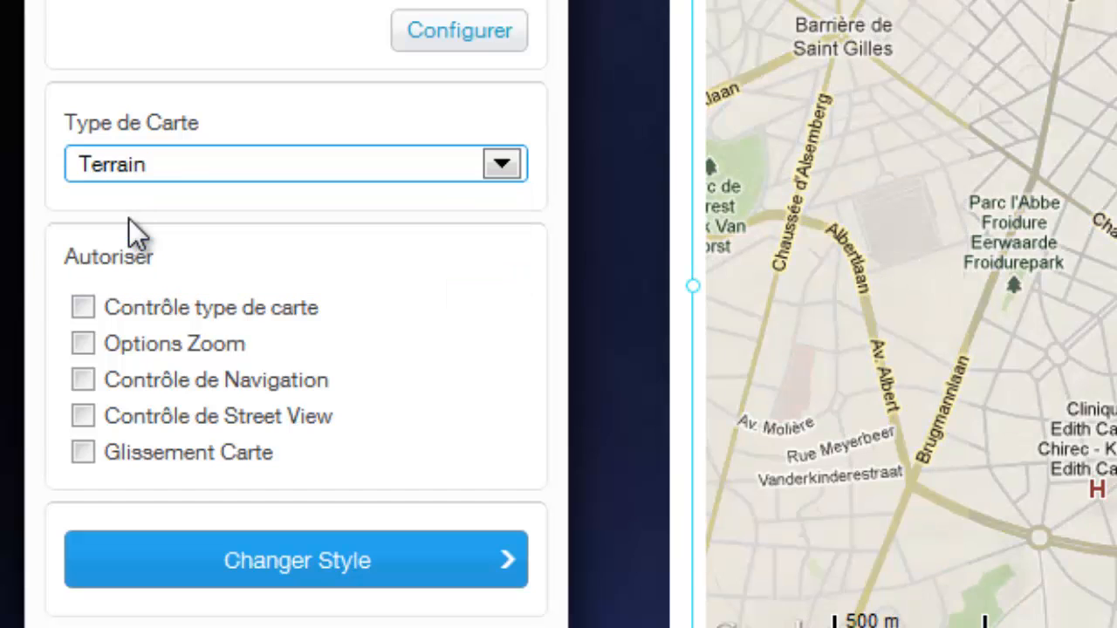
{"action": "left_click", "coordinate": [250, 172]}
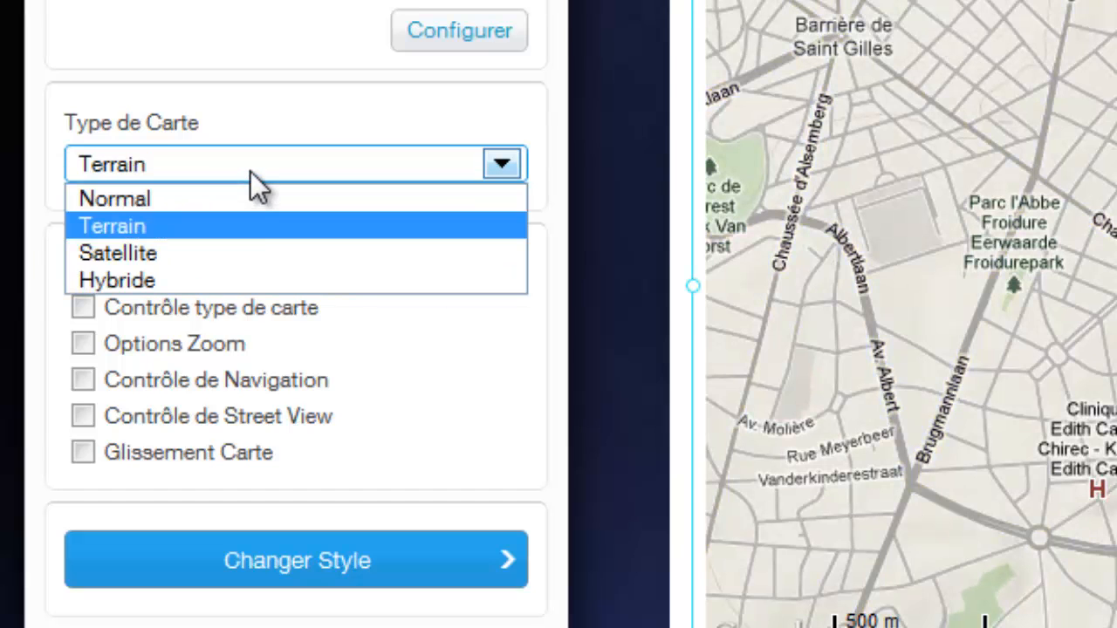
{"action": "left_click", "coordinate": [217, 243]}
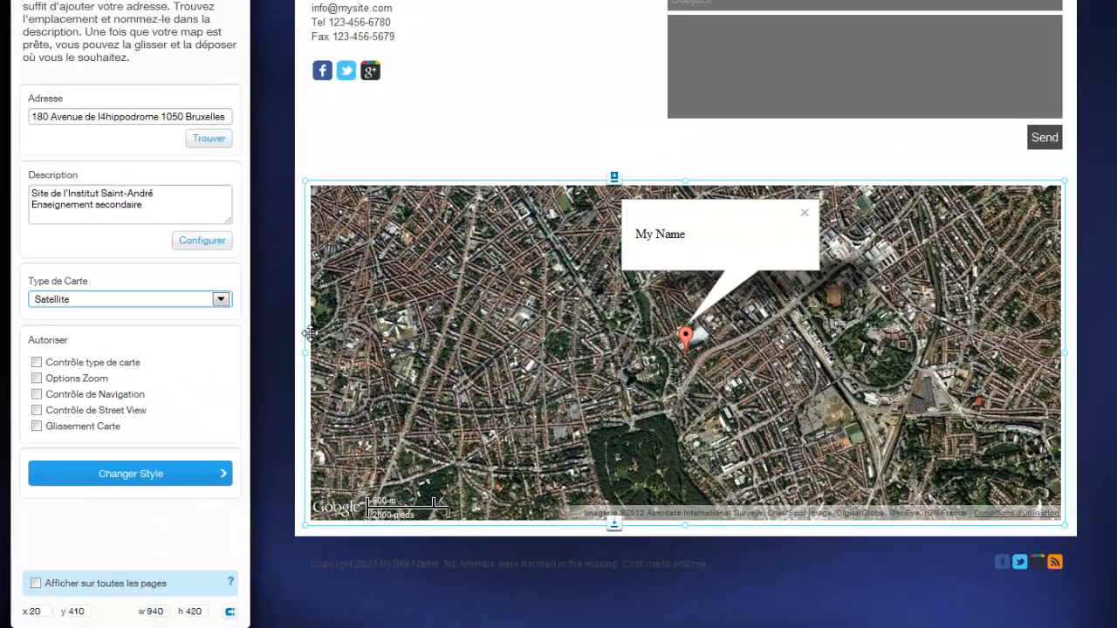
Step: Enable the zoom options for the map and close the Google Maps settings
{"action": "left_click", "coordinate": [38, 378]}
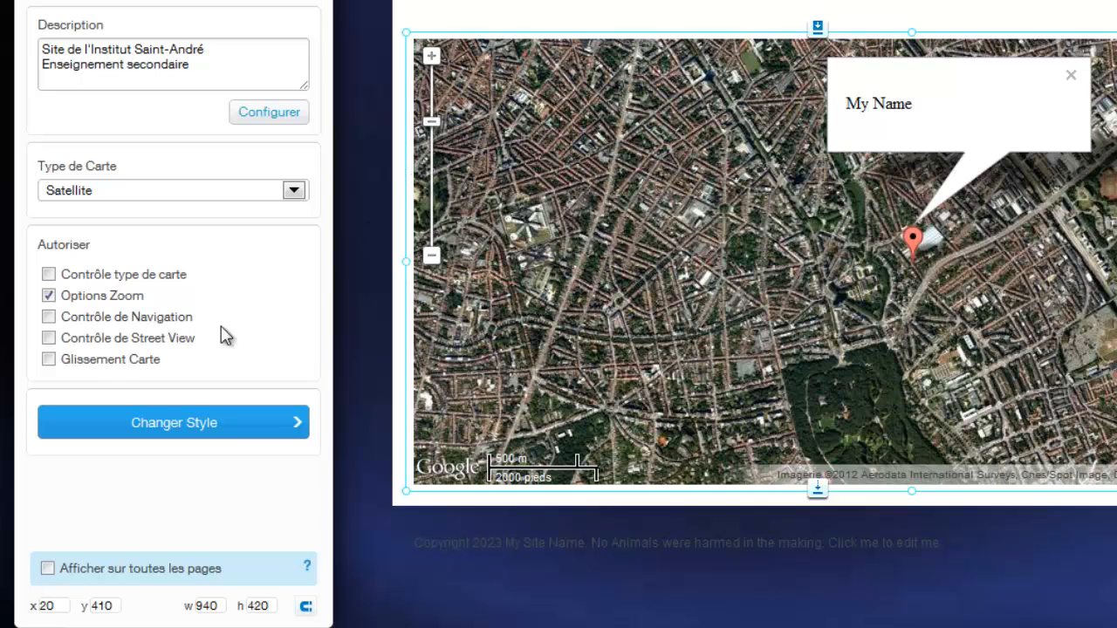
{"action": "left_click", "coordinate": [48, 295]}
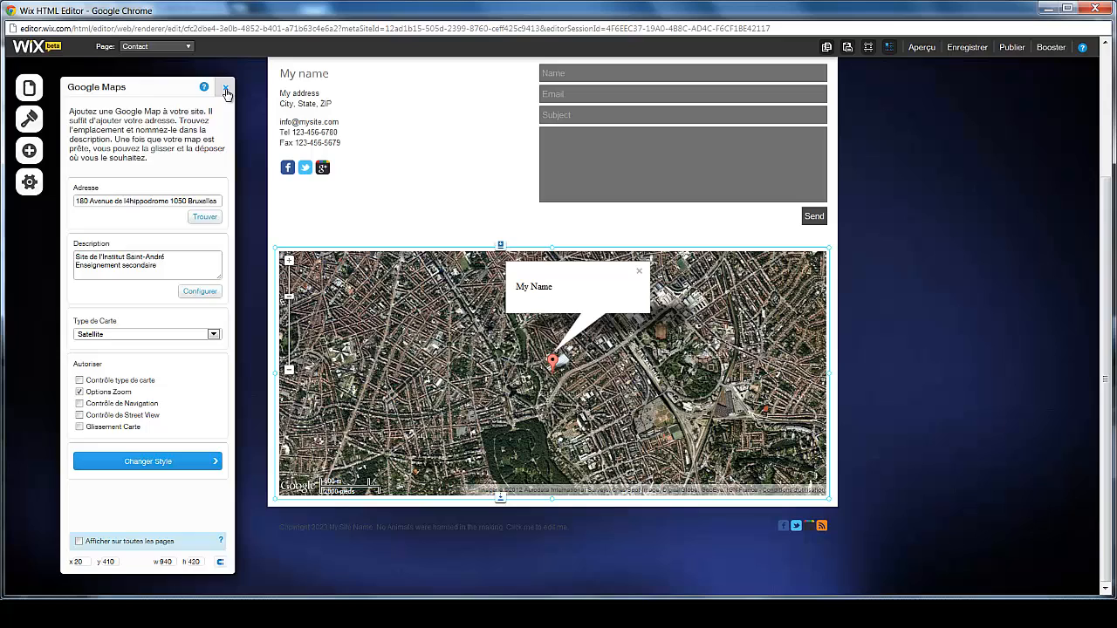
{"action": "left_click", "coordinate": [225, 90]}
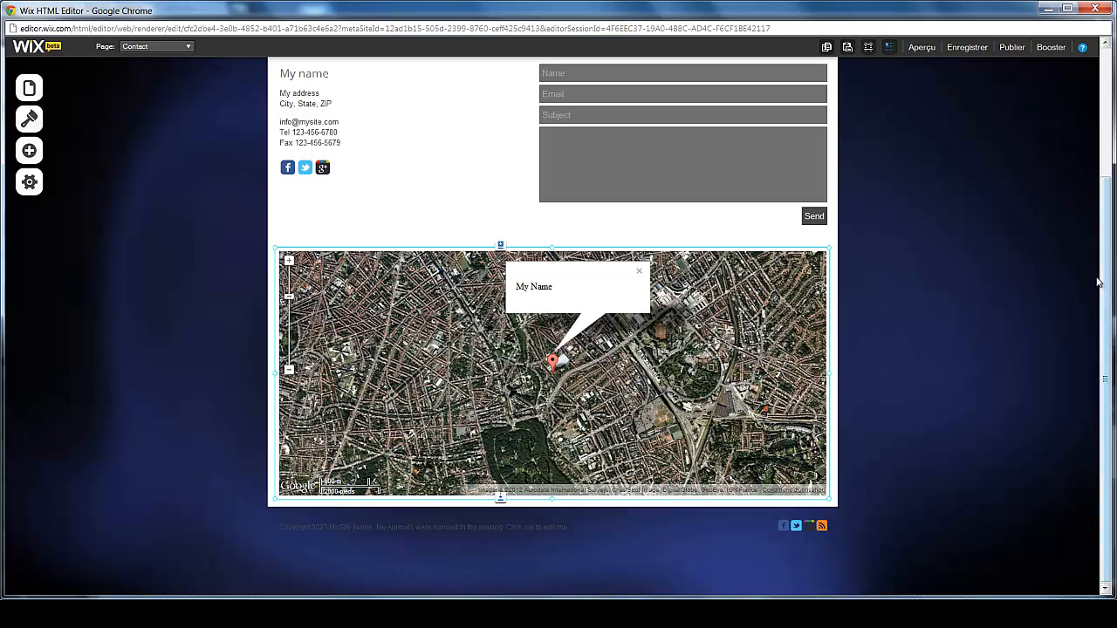
Step: Save the site and dismiss the save message
{"action": "scroll", "coordinate": [1098, 186], "scroll_direction": "up", "scroll_amount": 2}
{"action": "scroll", "coordinate": [1098, 186], "scroll_direction": "up", "scroll_amount": 1}
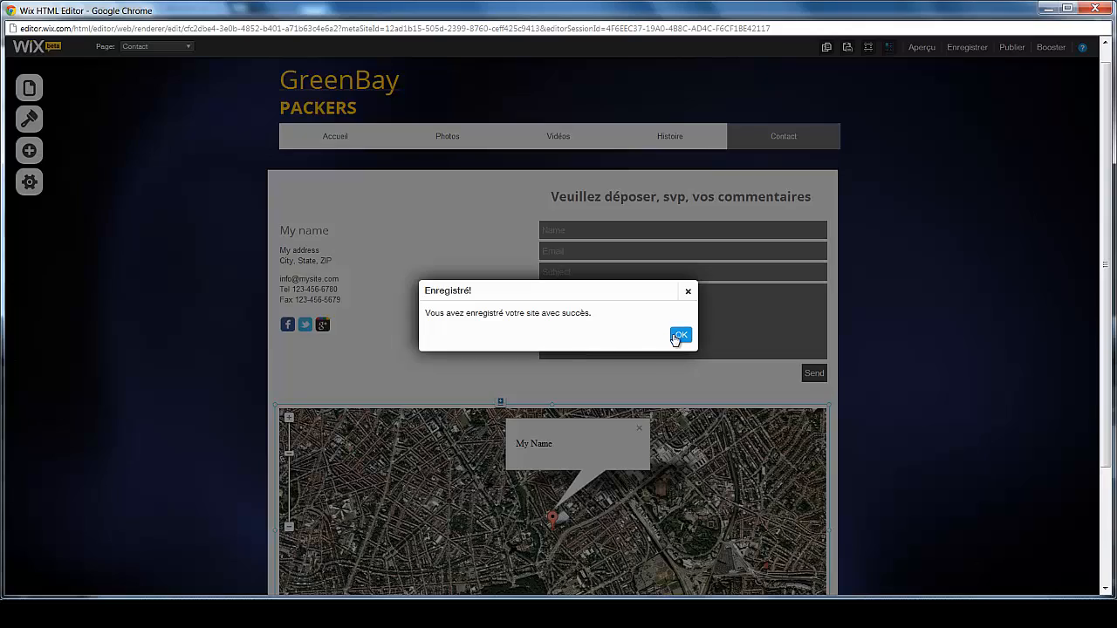
{"action": "left_click", "coordinate": [675, 336]}
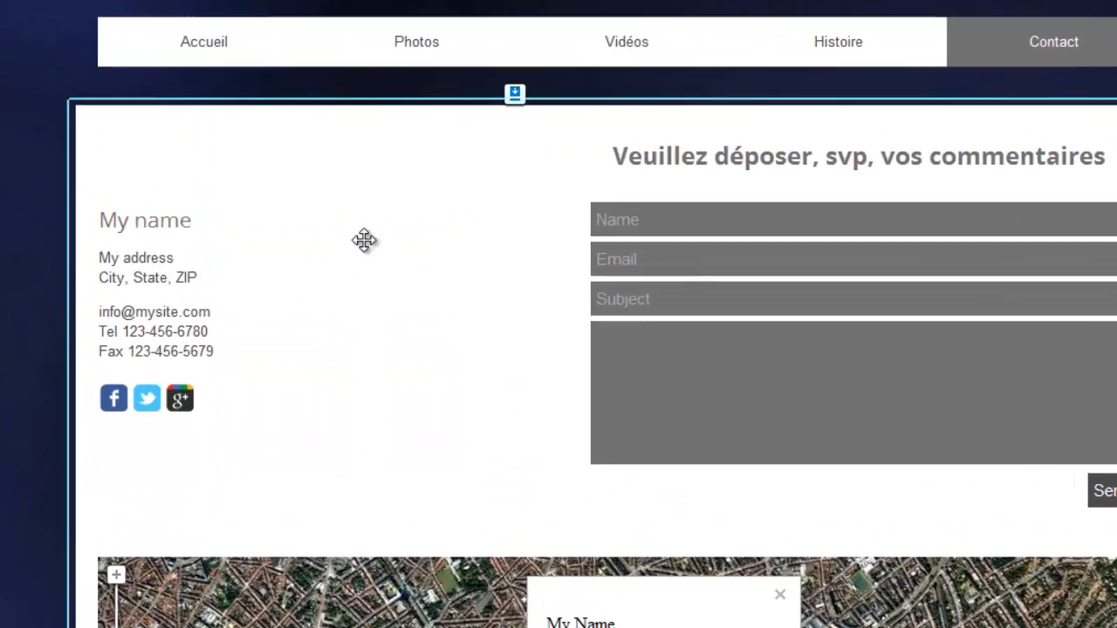
Step: Select the Spécial style for the Contact page and open its advanced style settings
{"action": "left_click", "coordinate": [414, 252]}
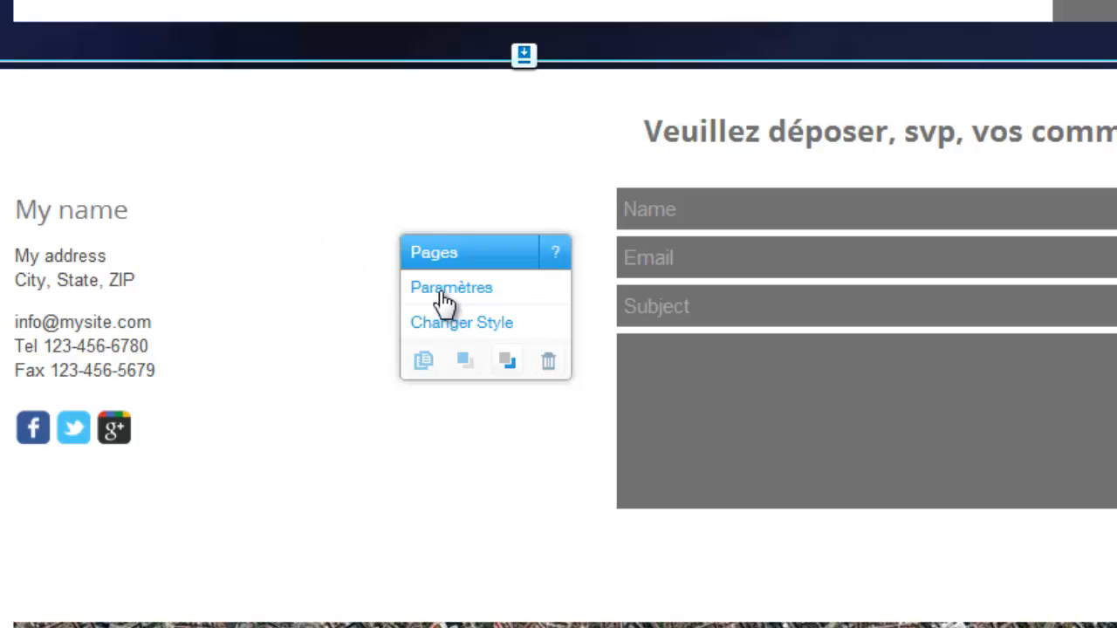
{"action": "left_click", "coordinate": [495, 310]}
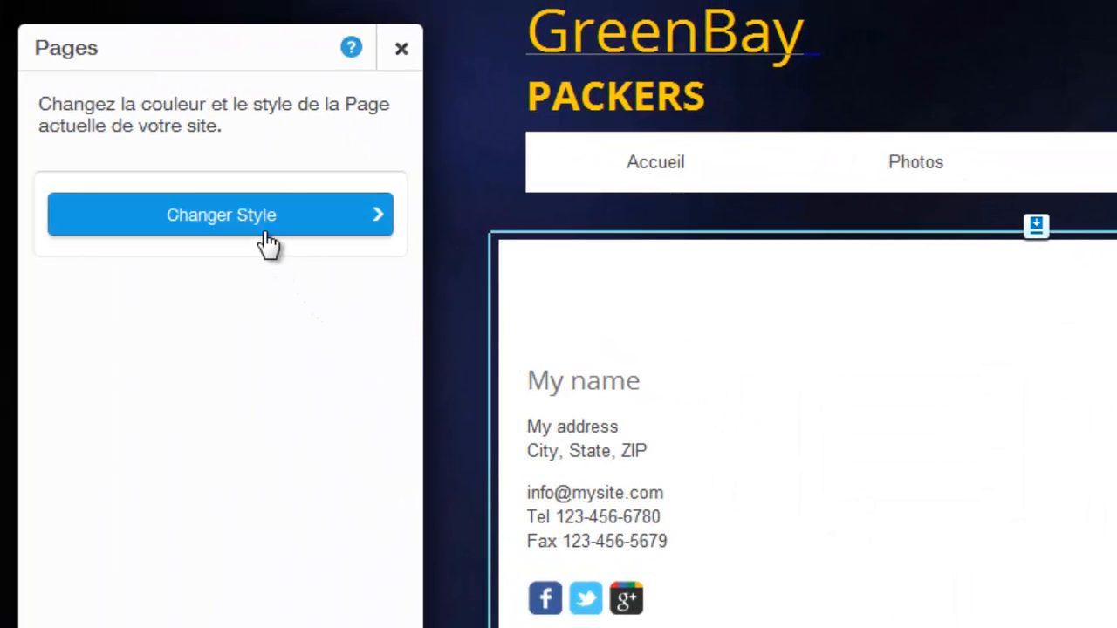
{"action": "left_click", "coordinate": [268, 229]}
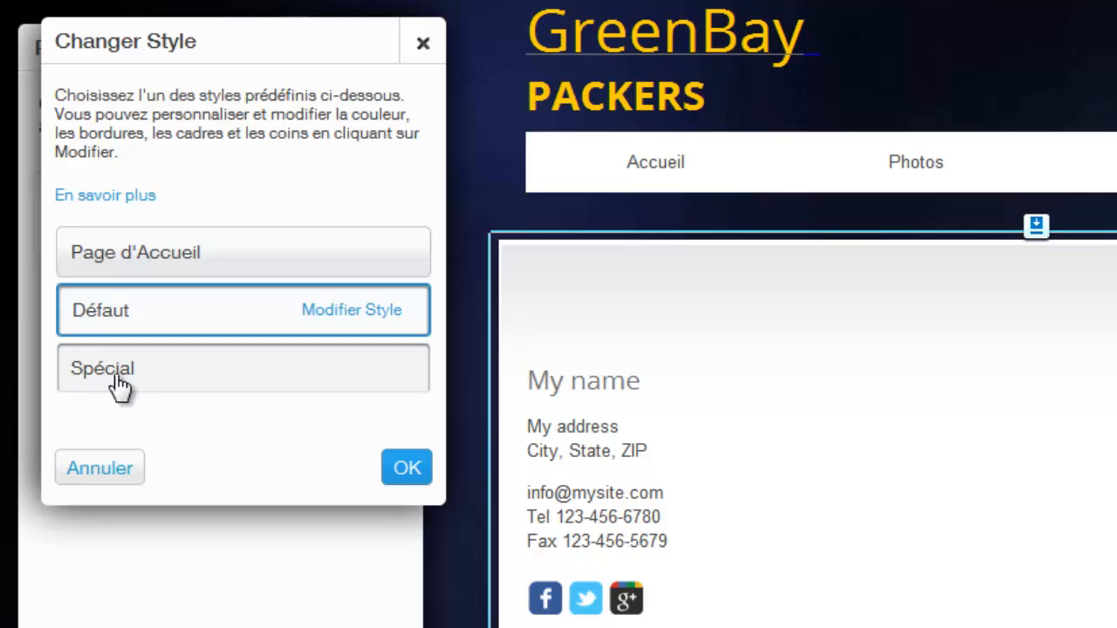
{"action": "left_click", "coordinate": [120, 387]}
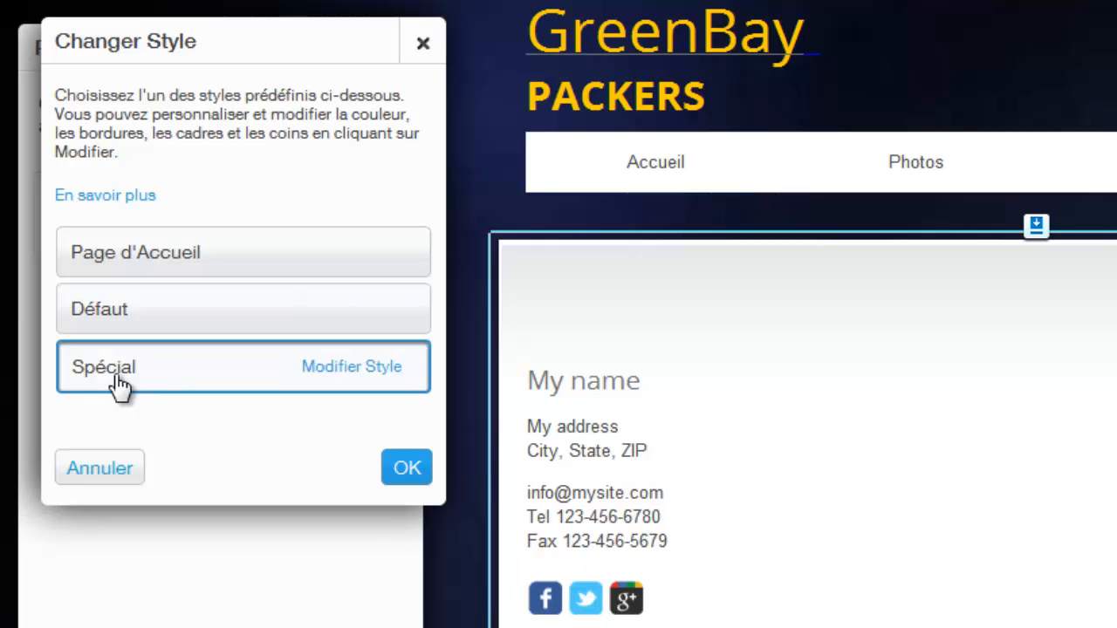
{"action": "left_click", "coordinate": [358, 368]}
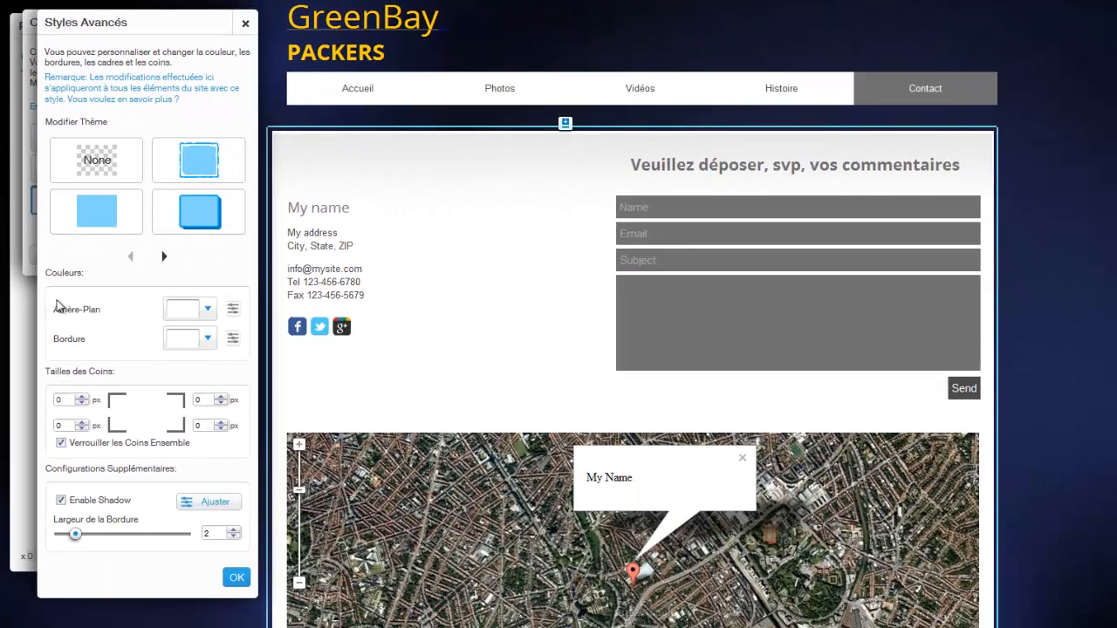
Step: Try a golden yellow background colour in the page style and restore it to white
{"action": "left_click", "coordinate": [208, 310]}
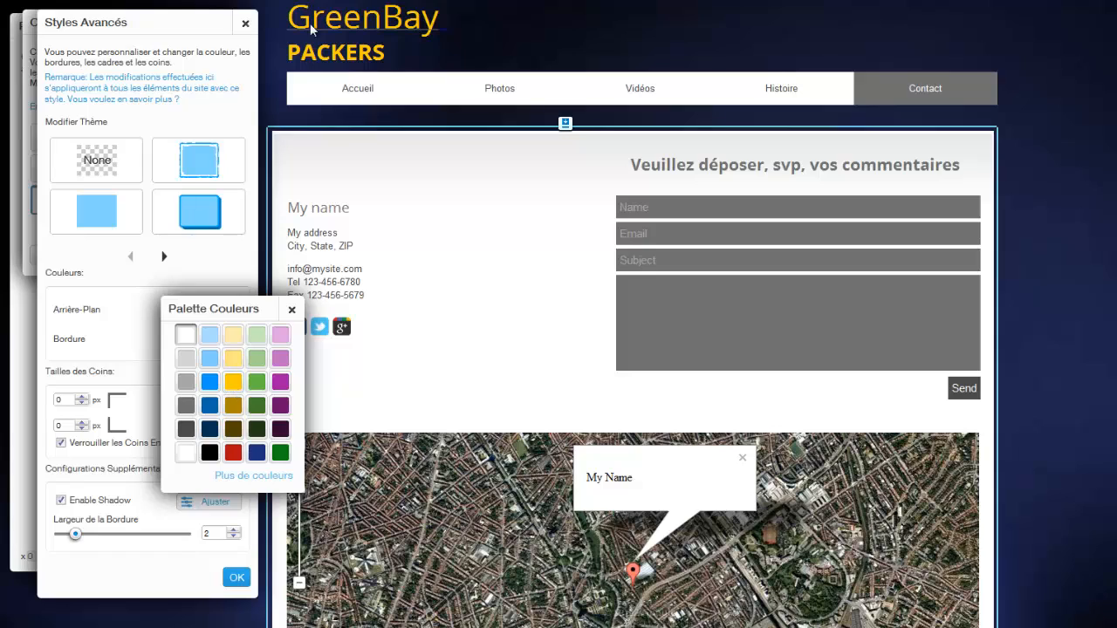
{"action": "left_click", "coordinate": [234, 382]}
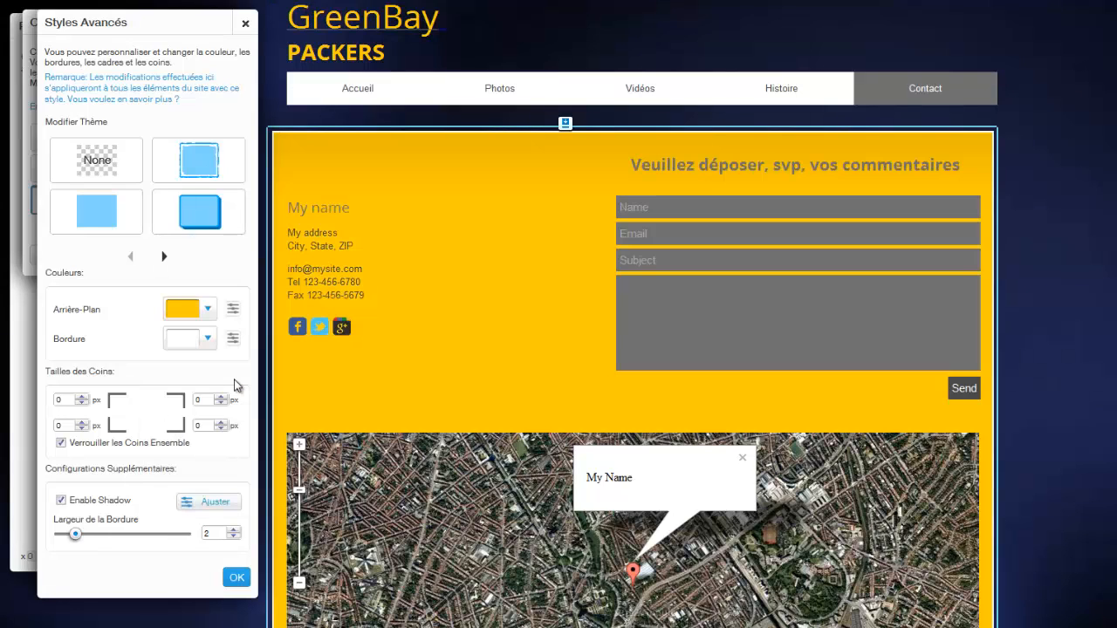
{"action": "left_click", "coordinate": [204, 311]}
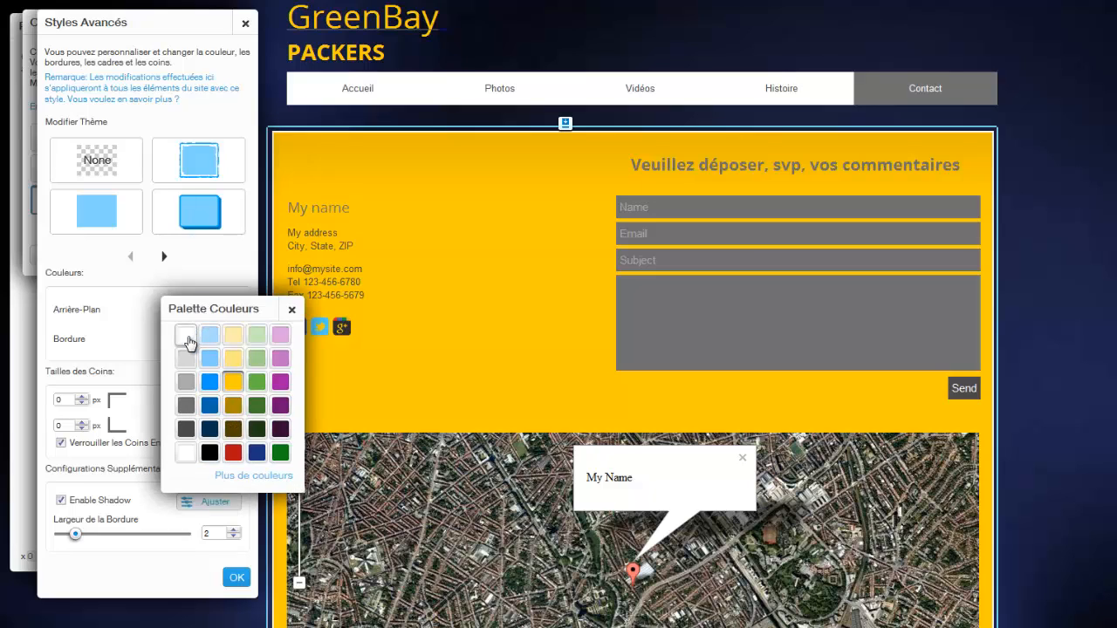
{"action": "left_click", "coordinate": [187, 341]}
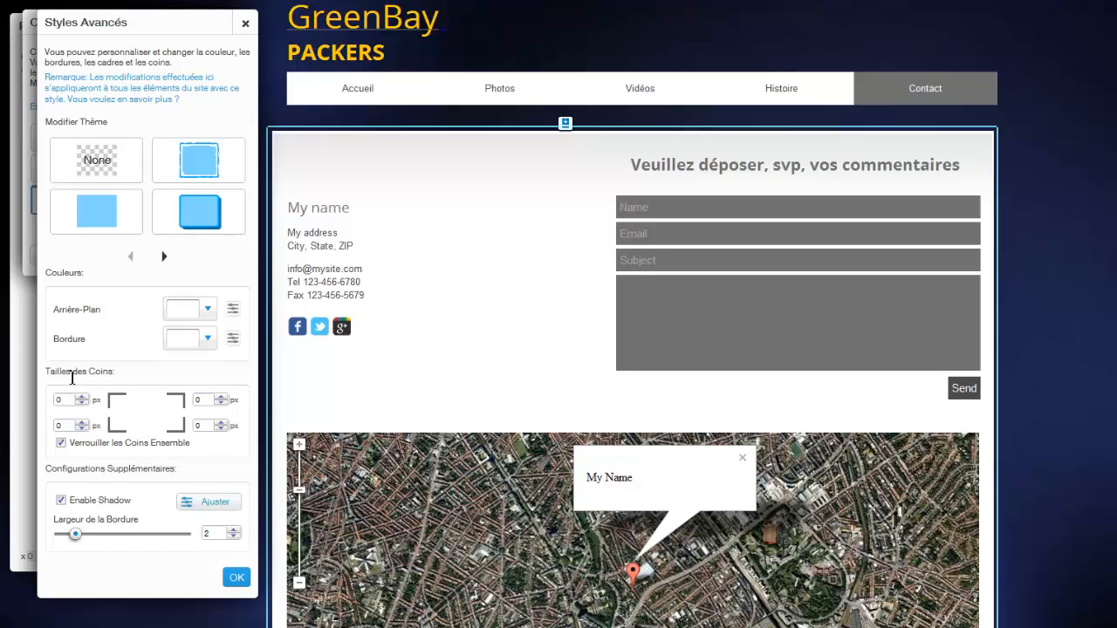
Step: Confirm the advanced style settings and the Contact page's style choice
{"action": "left_click", "coordinate": [238, 579]}
{"action": "left_click", "coordinate": [220, 254]}
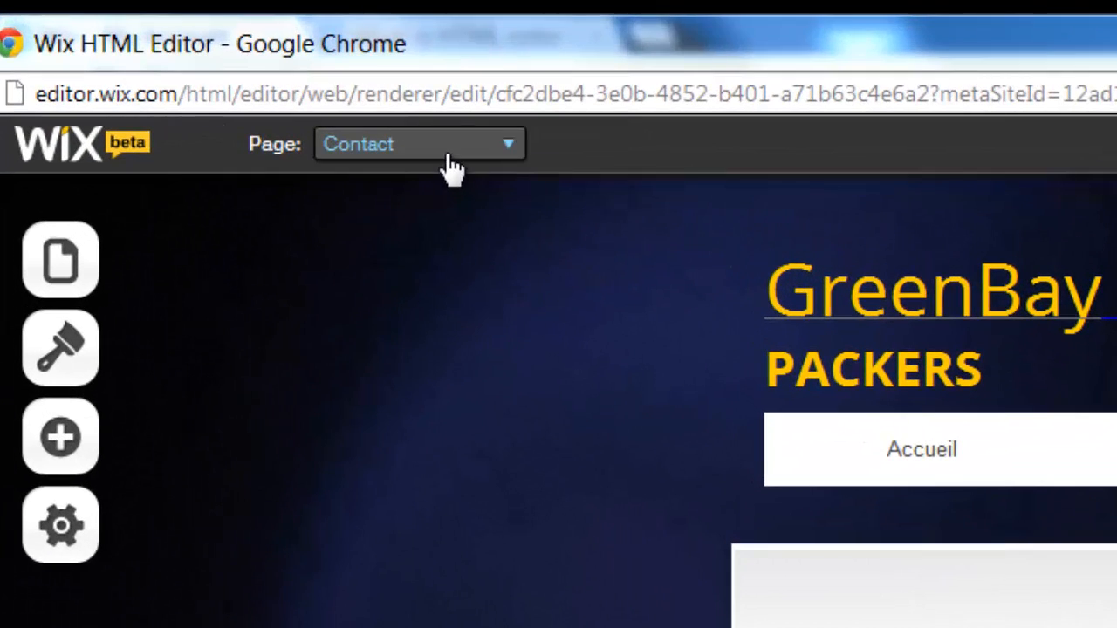
Step: Switch to the Accueil page and open the settings of the site's navigation menu
{"action": "left_click", "coordinate": [167, 63]}
{"action": "left_click", "coordinate": [441, 201]}
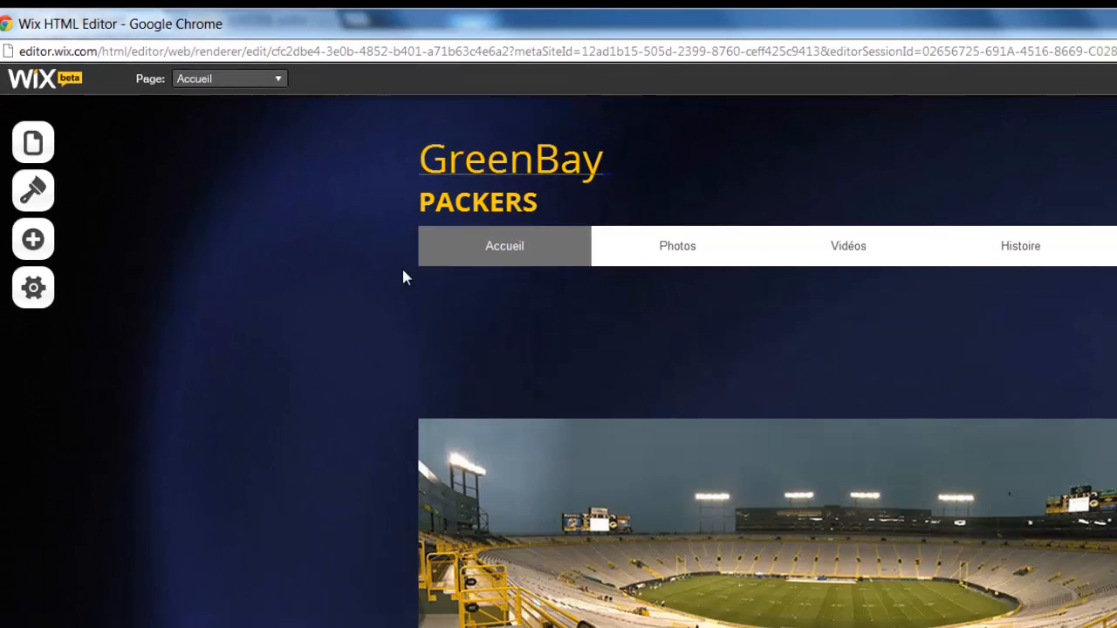
{"action": "left_click", "coordinate": [496, 252]}
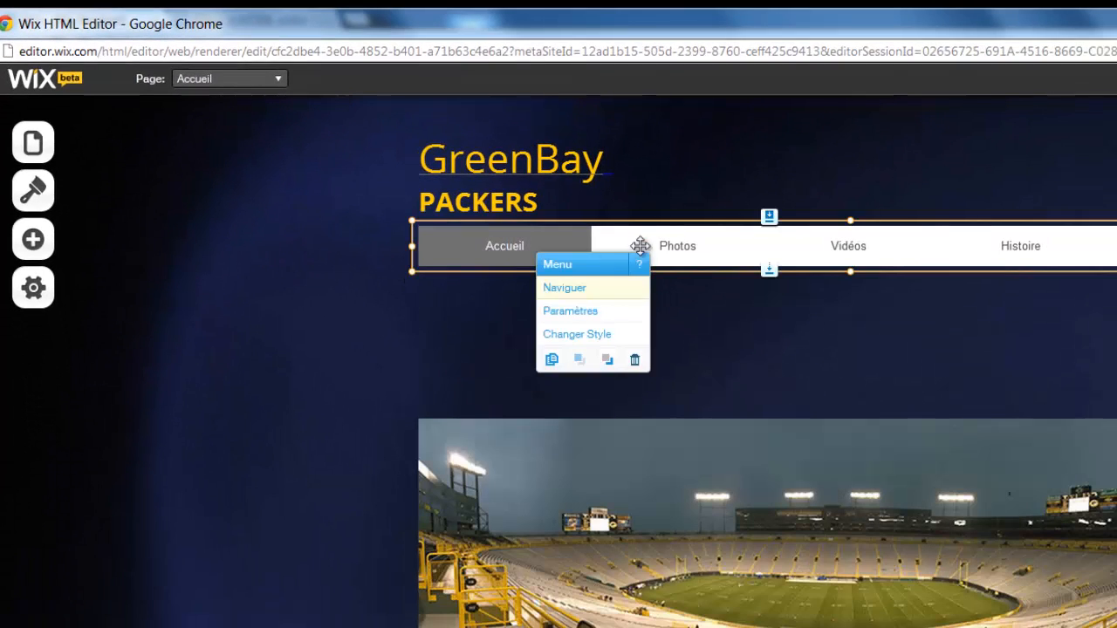
{"action": "left_click", "coordinate": [789, 265]}
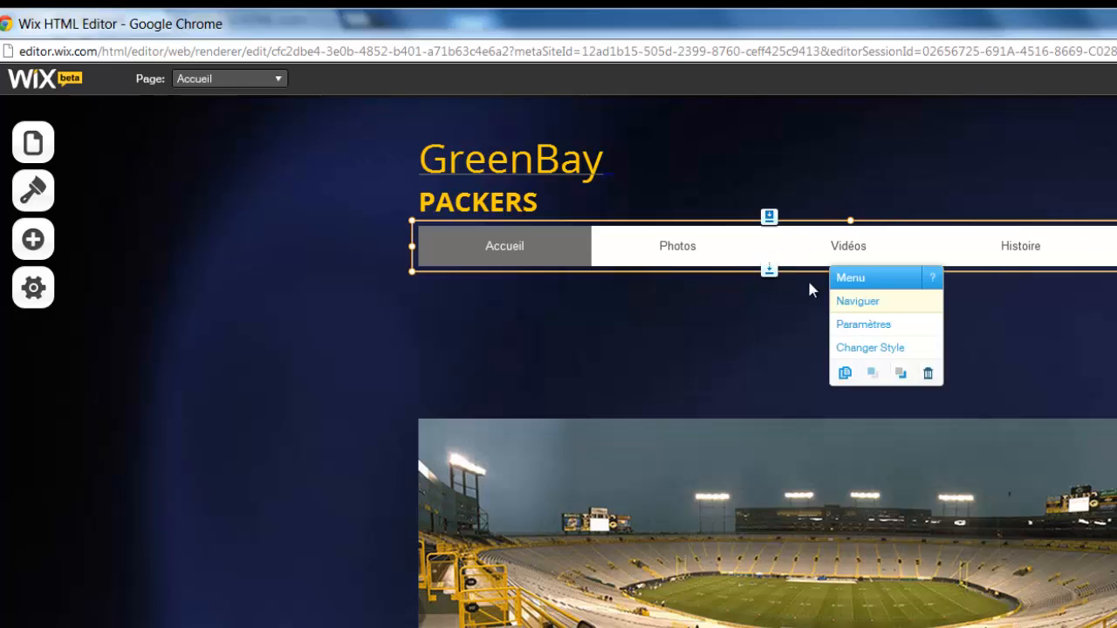
{"action": "left_click", "coordinate": [863, 328]}
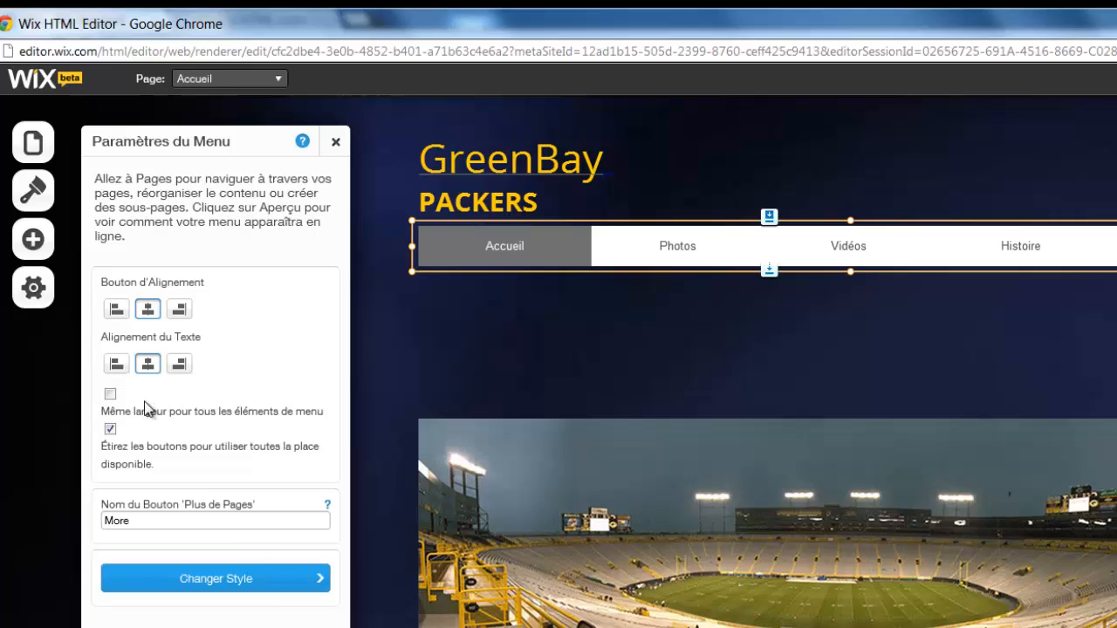
Step: Customize the menu's Menu de Boutons style by choosing the text-only theme with a separator line between items
{"action": "left_click", "coordinate": [233, 592]}
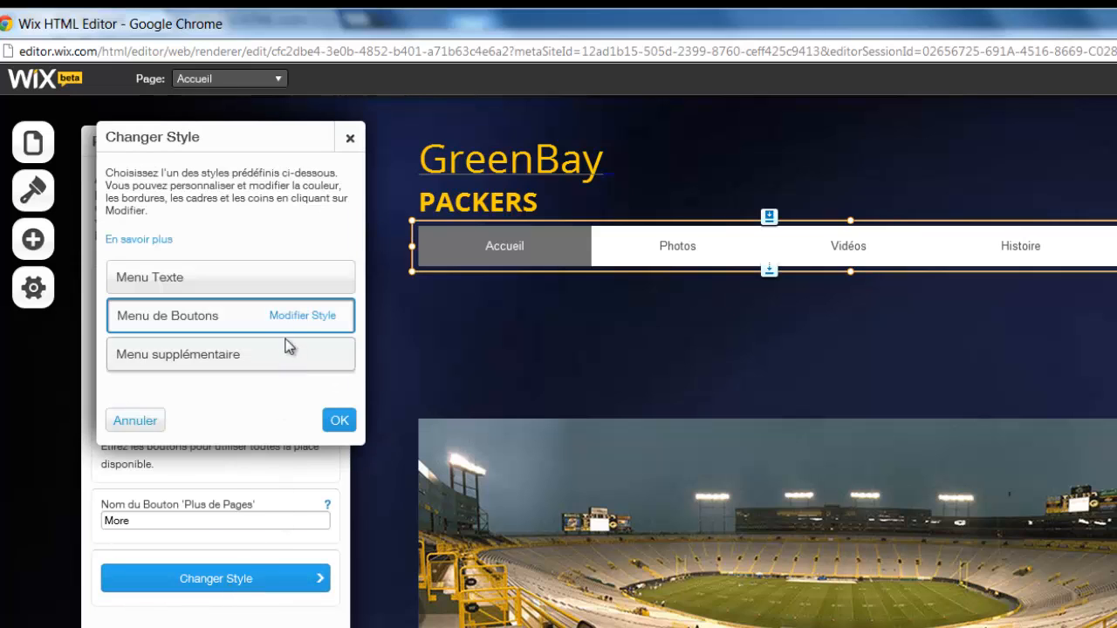
{"action": "left_click", "coordinate": [293, 316]}
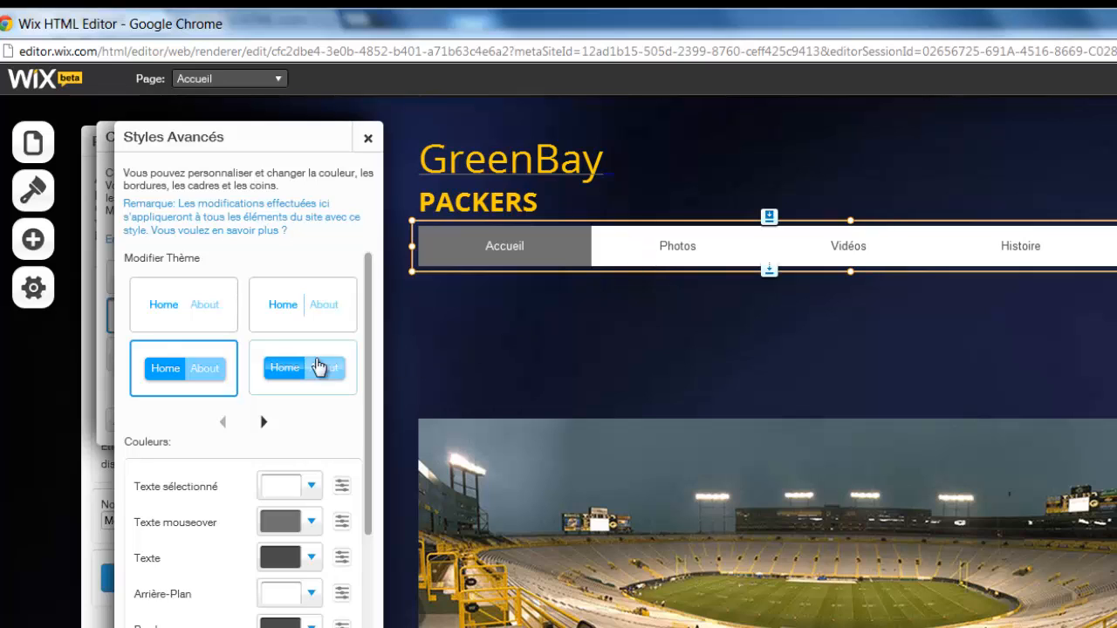
{"action": "left_click", "coordinate": [301, 313]}
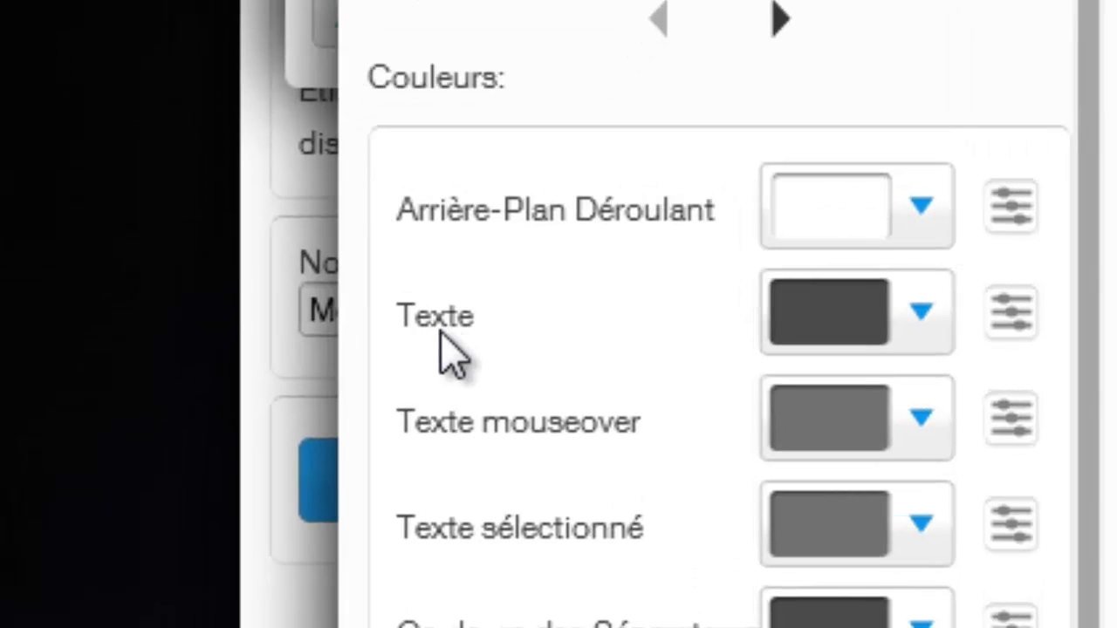
Step: Set the menu's text colour to light grey and its font style to Titre M
{"action": "left_click", "coordinate": [915, 316]}
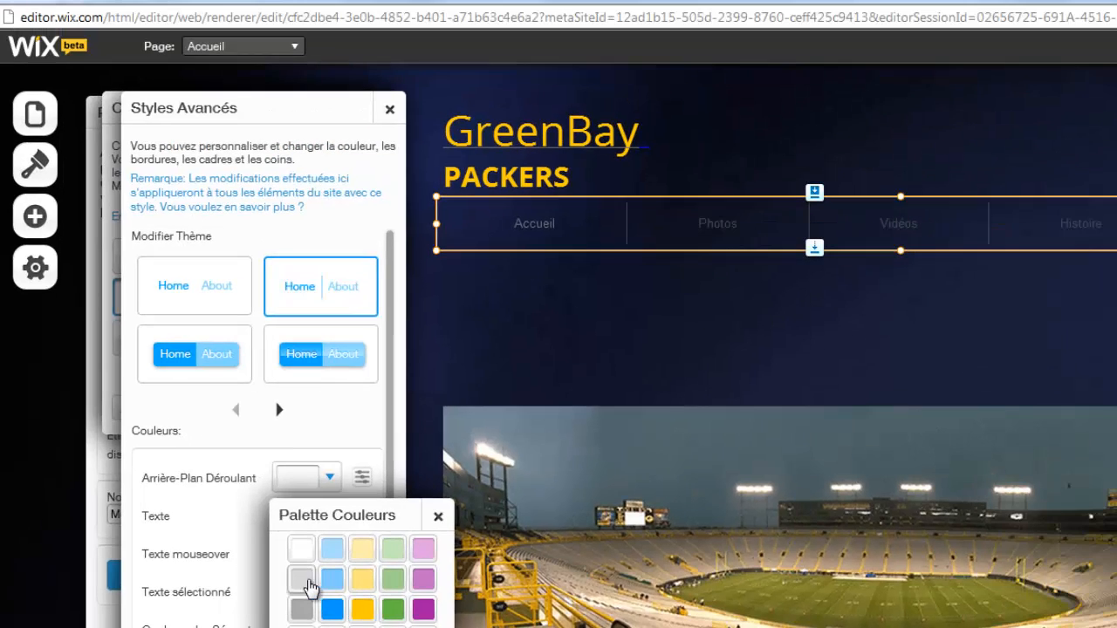
{"action": "left_click", "coordinate": [373, 568]}
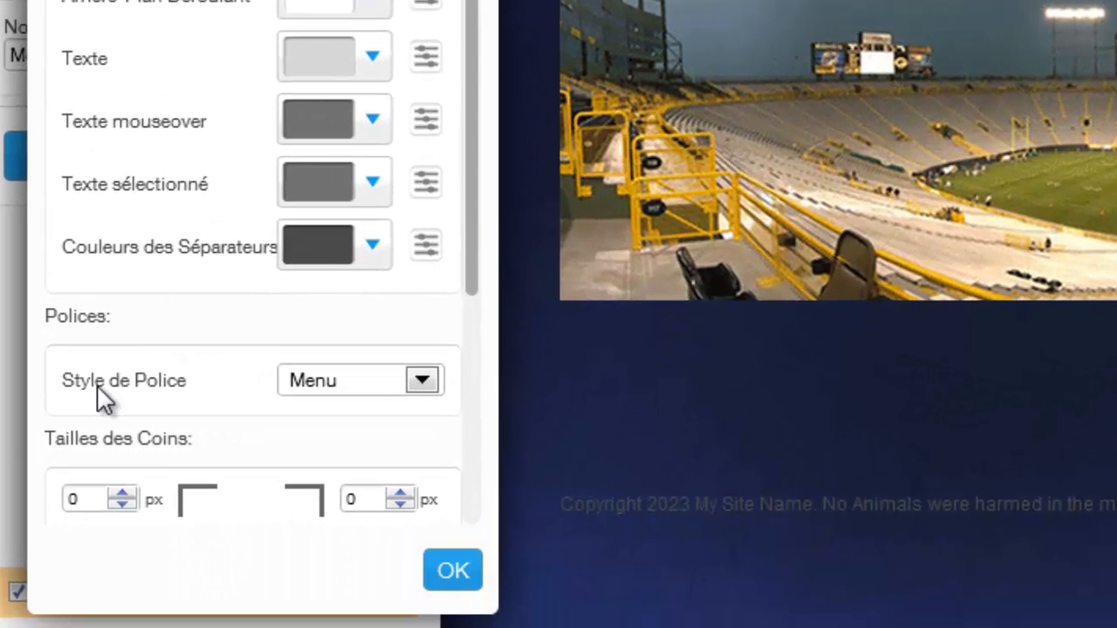
{"action": "left_click", "coordinate": [417, 381]}
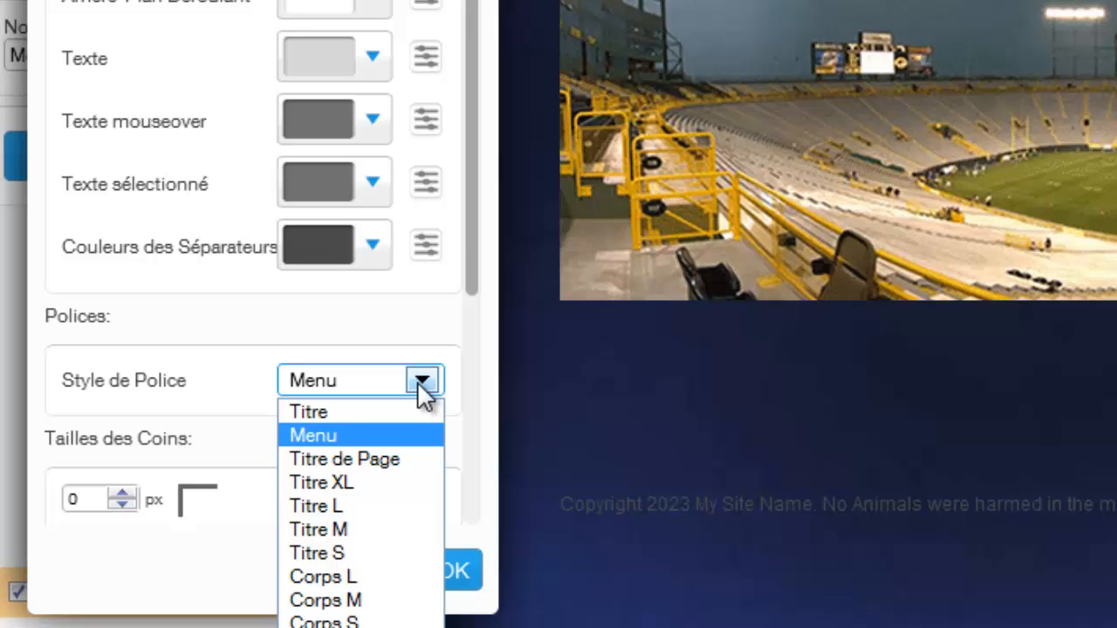
{"action": "left_click", "coordinate": [364, 531]}
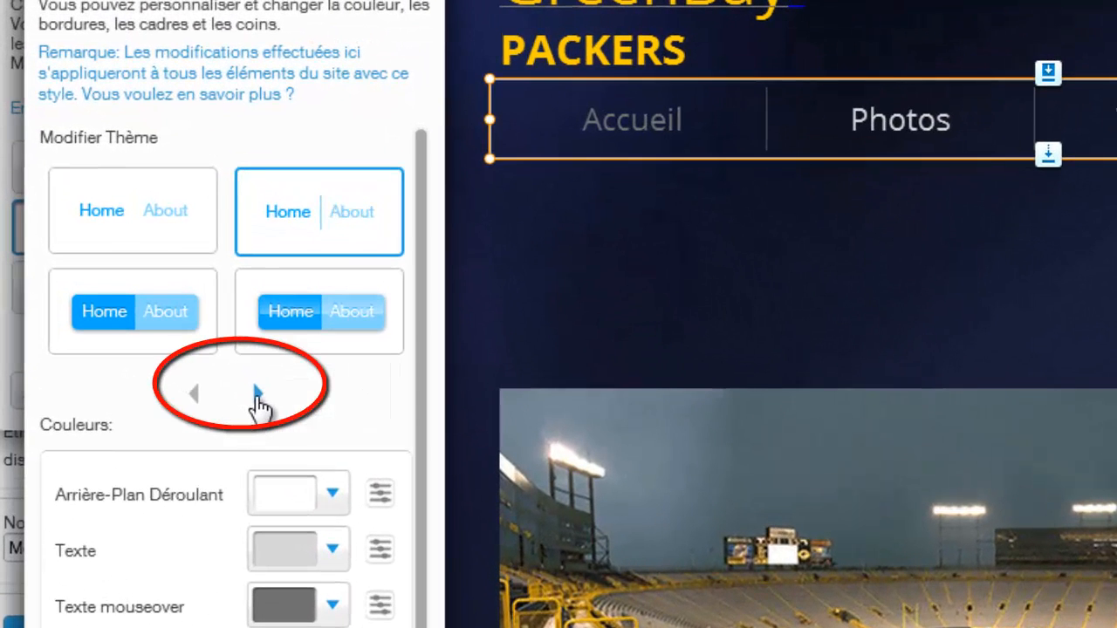
Step: Try the menu theme with thin horizontal border lines and choose the joined-buttons theme with a dashed outline instead
{"action": "left_click", "coordinate": [258, 393]}
{"action": "left_click", "coordinate": [258, 393]}
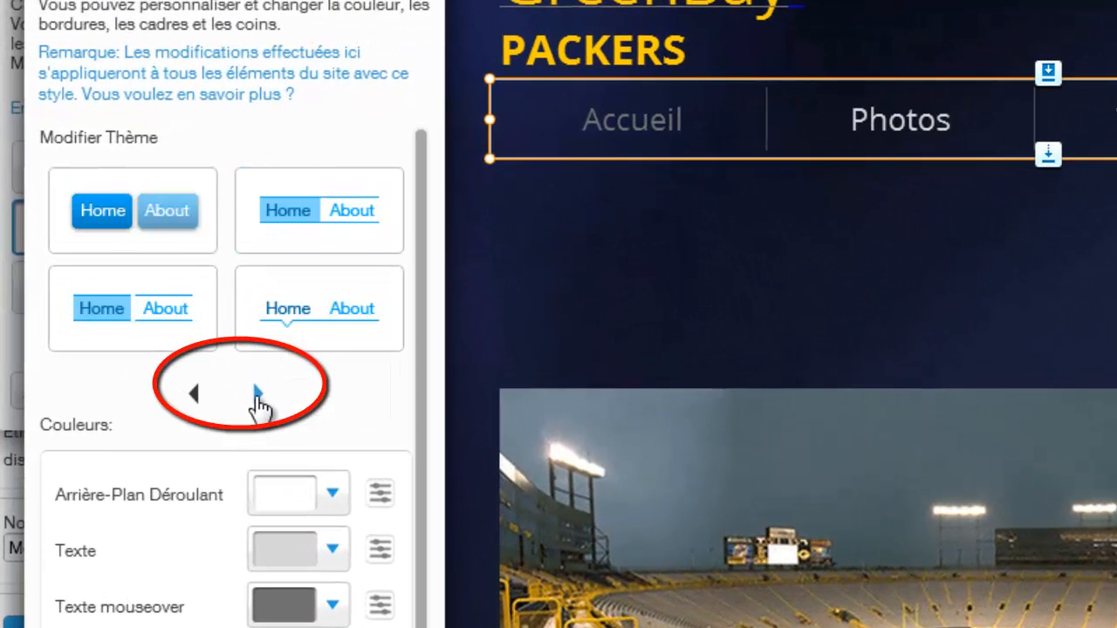
{"action": "left_click", "coordinate": [313, 241]}
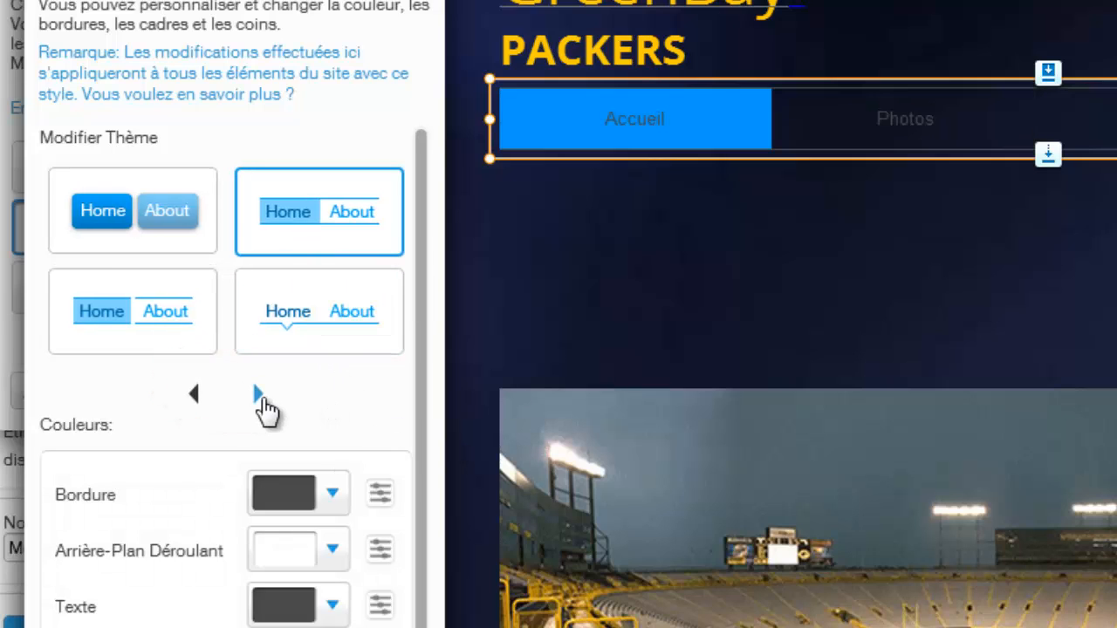
{"action": "left_click", "coordinate": [258, 395]}
{"action": "left_click", "coordinate": [258, 395]}
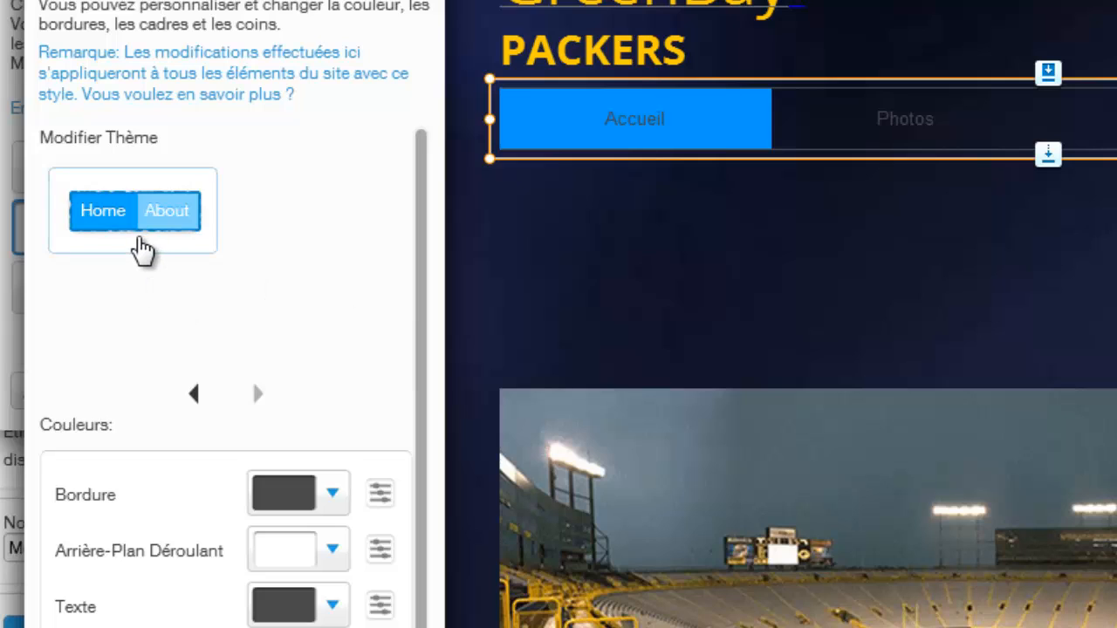
{"action": "left_click", "coordinate": [139, 242]}
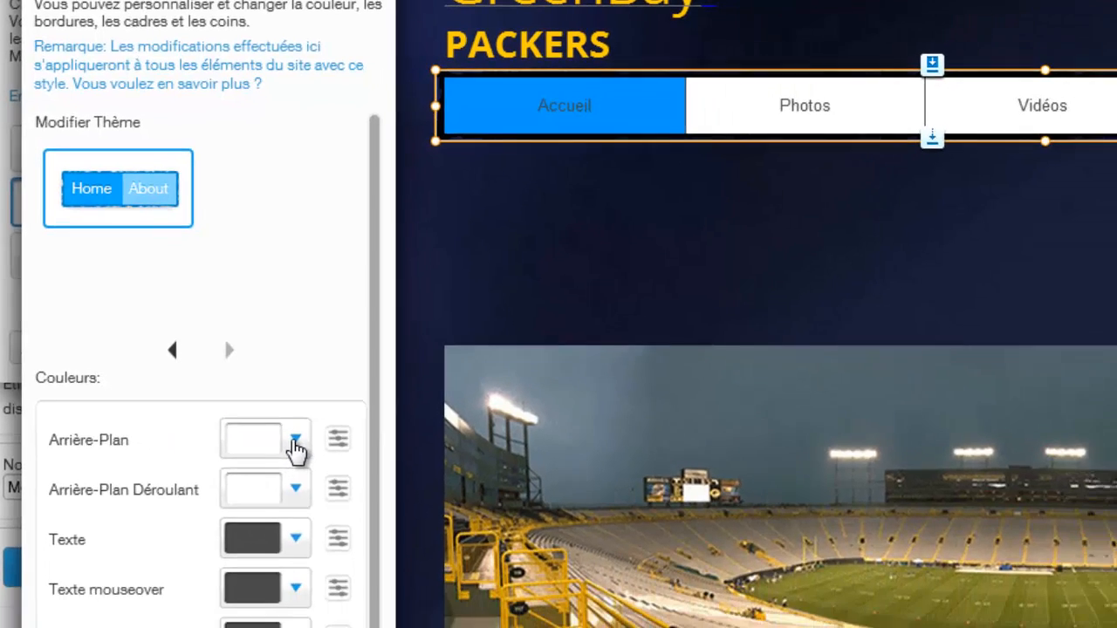
Step: Set the menu's Arrière-Plan colour to the Packers yellow hex code FFBF00, copied from the colour code answer page
{"action": "left_click", "coordinate": [332, 493]}
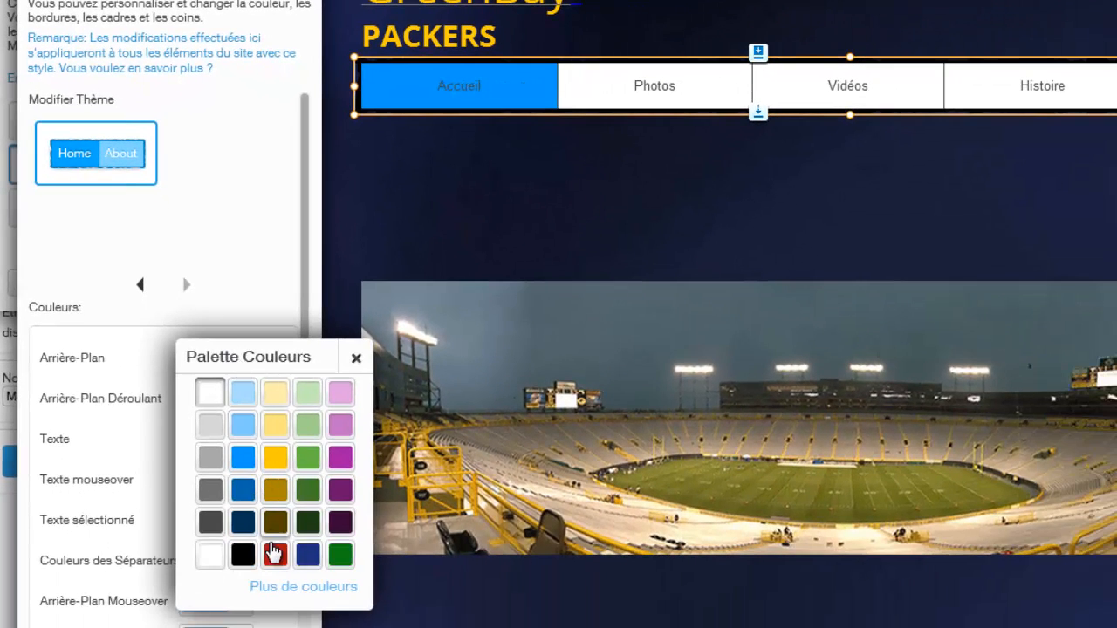
{"action": "left_click", "coordinate": [274, 590]}
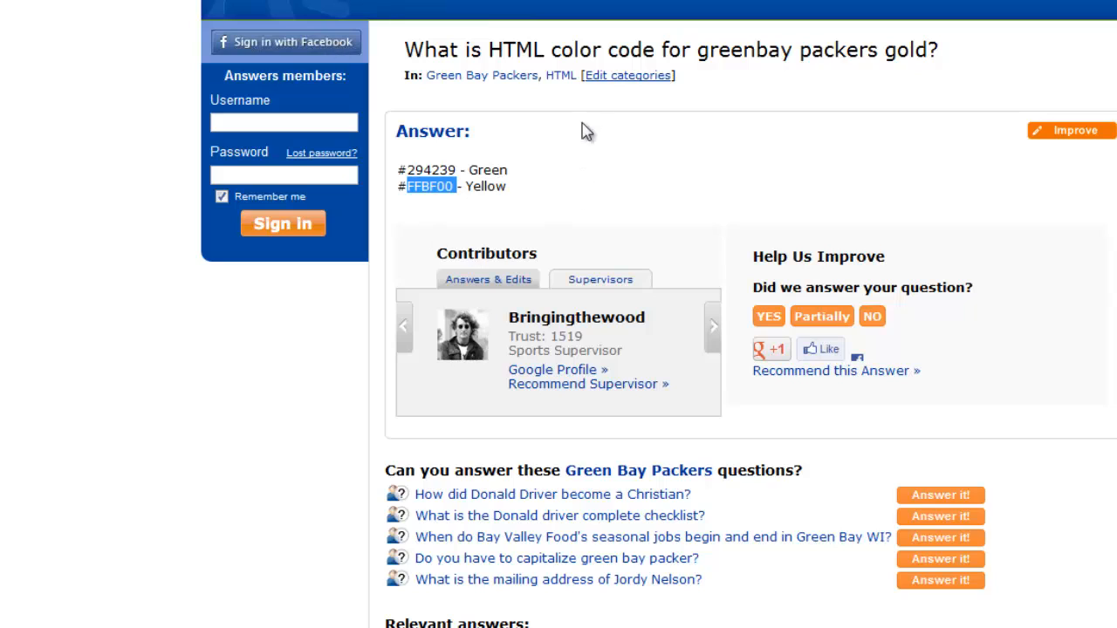
{"action": "double_click", "coordinate": [425, 187]}
{"action": "key", "text": "ctrl+c"}
{"action": "key", "text": "alt+Tab"}
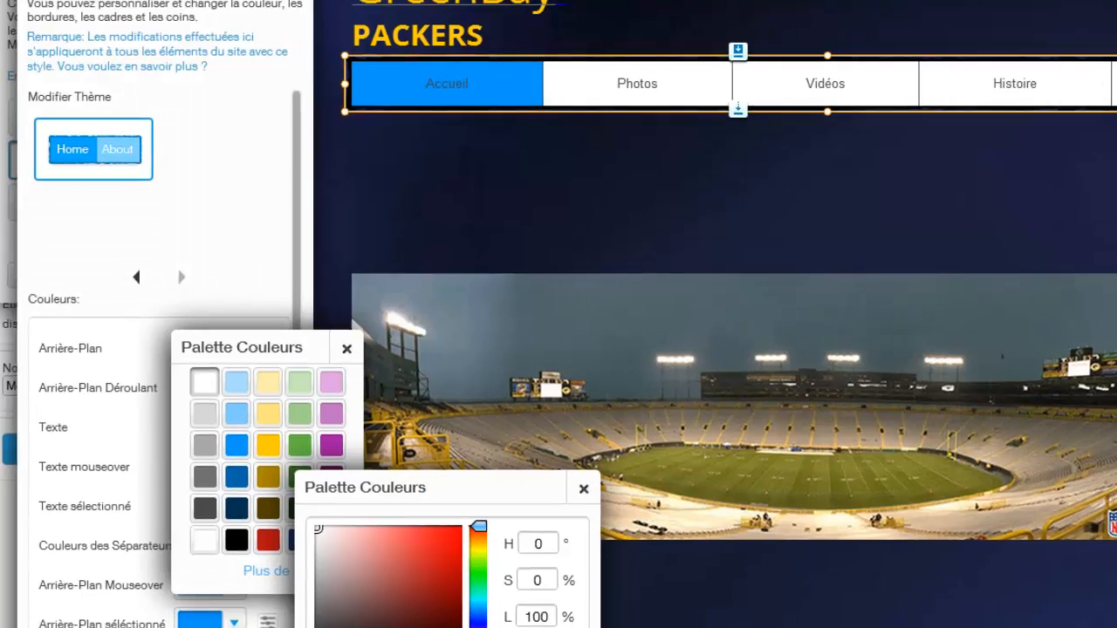
{"action": "key", "text": "ctrl+v"}
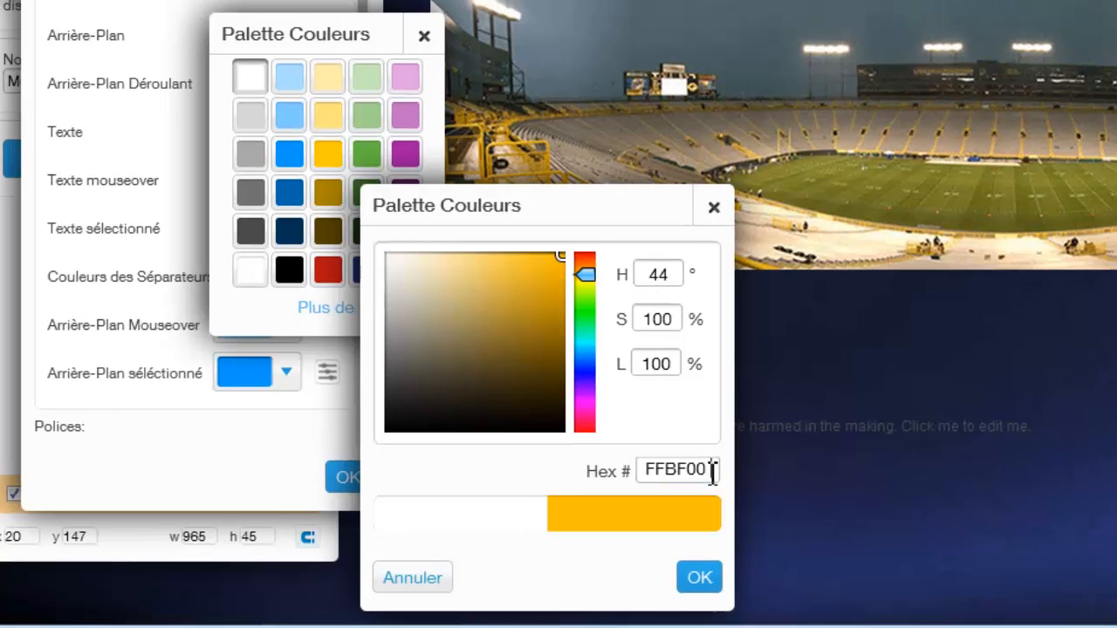
{"action": "left_click", "coordinate": [700, 579]}
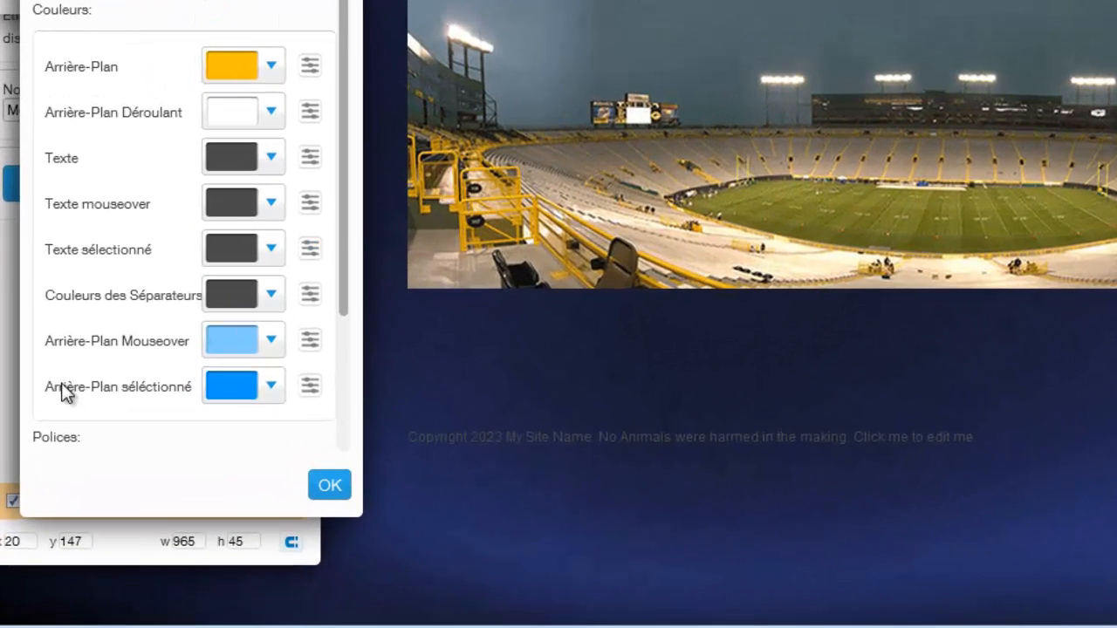
Step: Set the menu's selected-item background to light grey and its font style to Titre M
{"action": "left_click", "coordinate": [276, 393]}
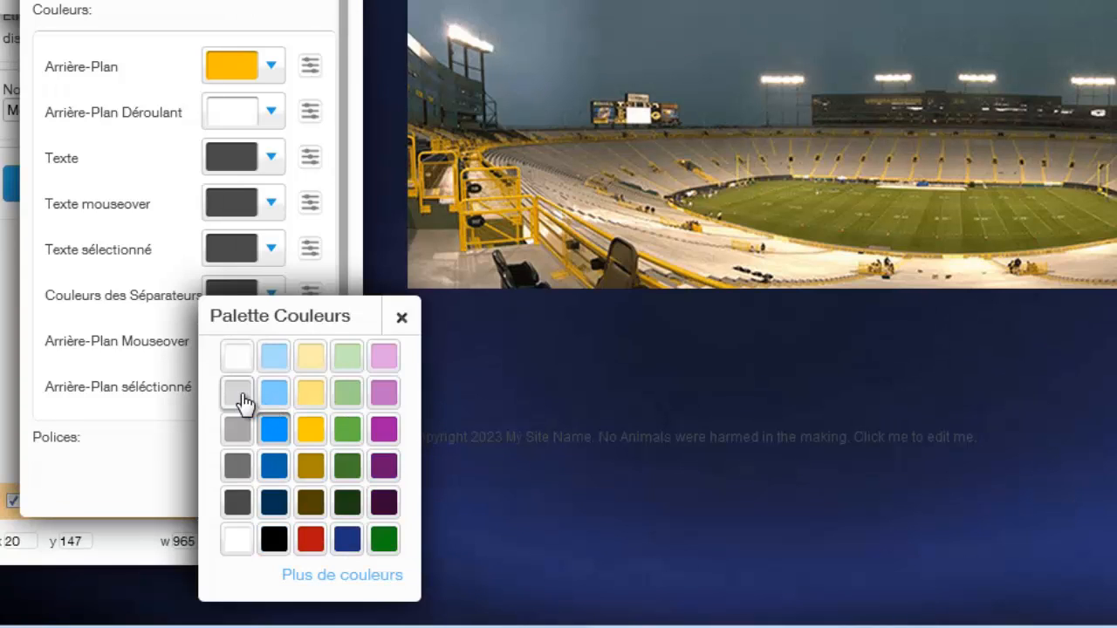
{"action": "left_click", "coordinate": [237, 395]}
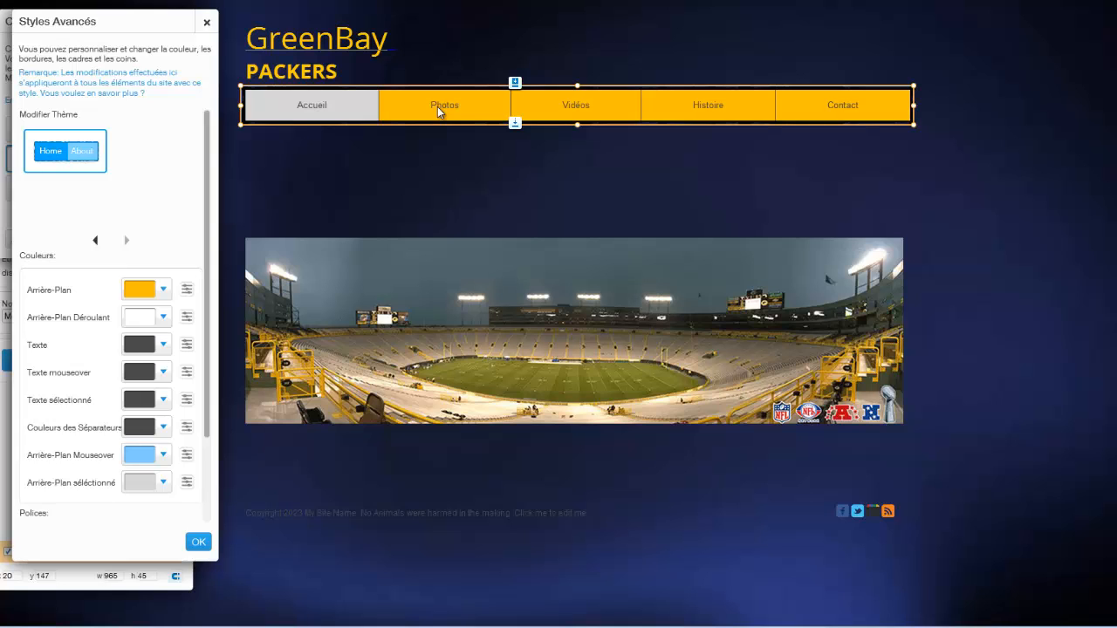
{"action": "left_click_drag", "start_coordinate": [206, 408], "coordinate": [206, 476]}
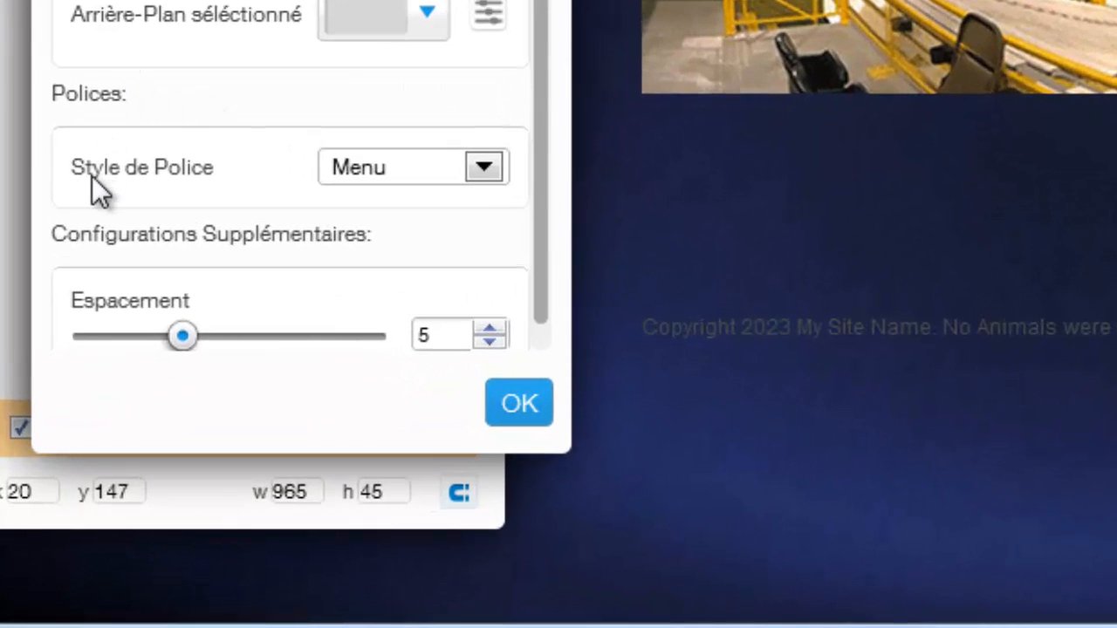
{"action": "left_click", "coordinate": [484, 168]}
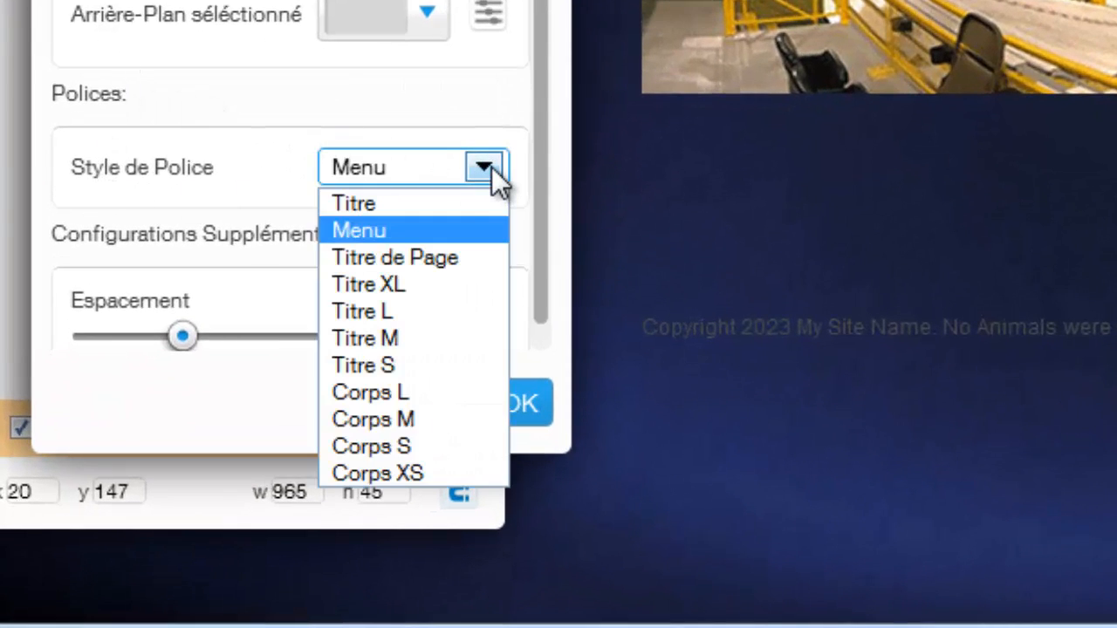
{"action": "left_click", "coordinate": [429, 336]}
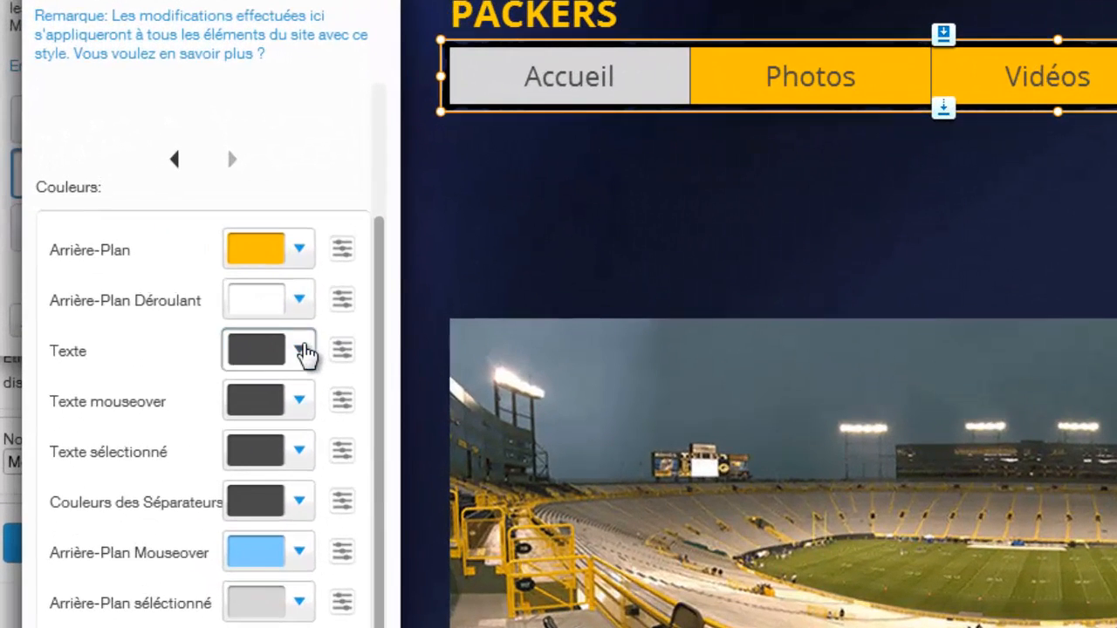
Step: Try a medium grey menu text colour and restore it to dark grey
{"action": "left_click", "coordinate": [304, 351]}
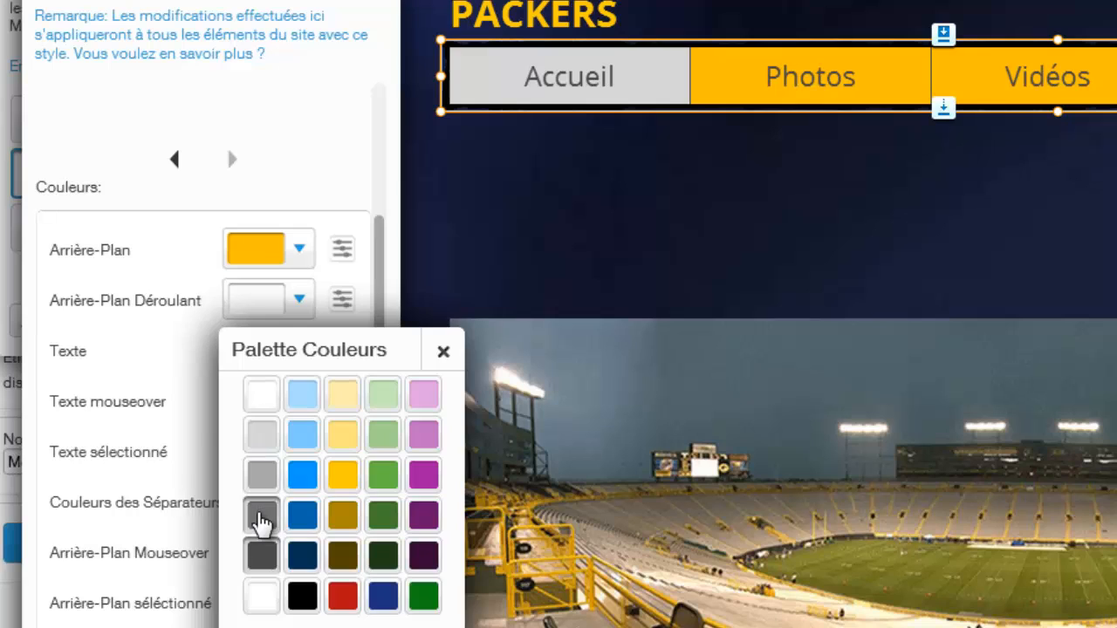
{"action": "left_click", "coordinate": [262, 520]}
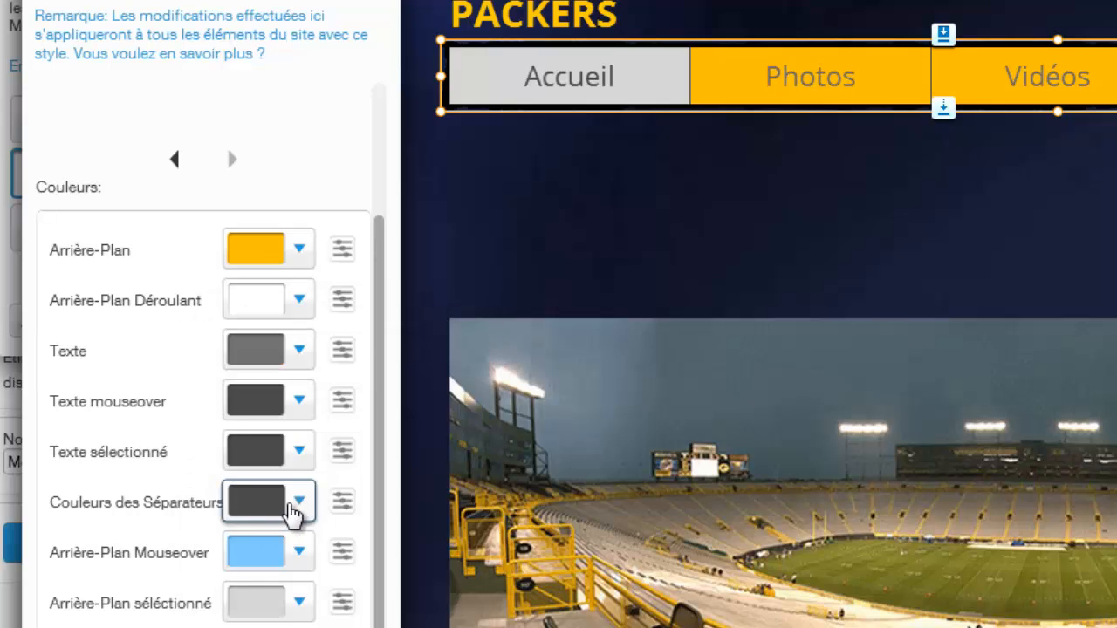
{"action": "left_click", "coordinate": [300, 504]}
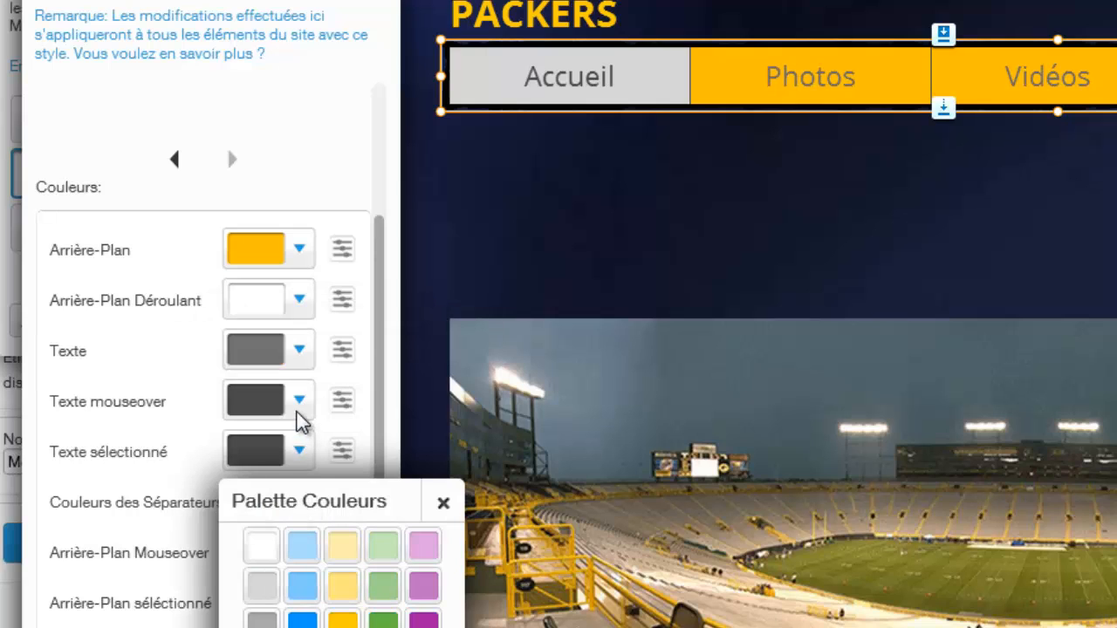
{"action": "left_click", "coordinate": [299, 351]}
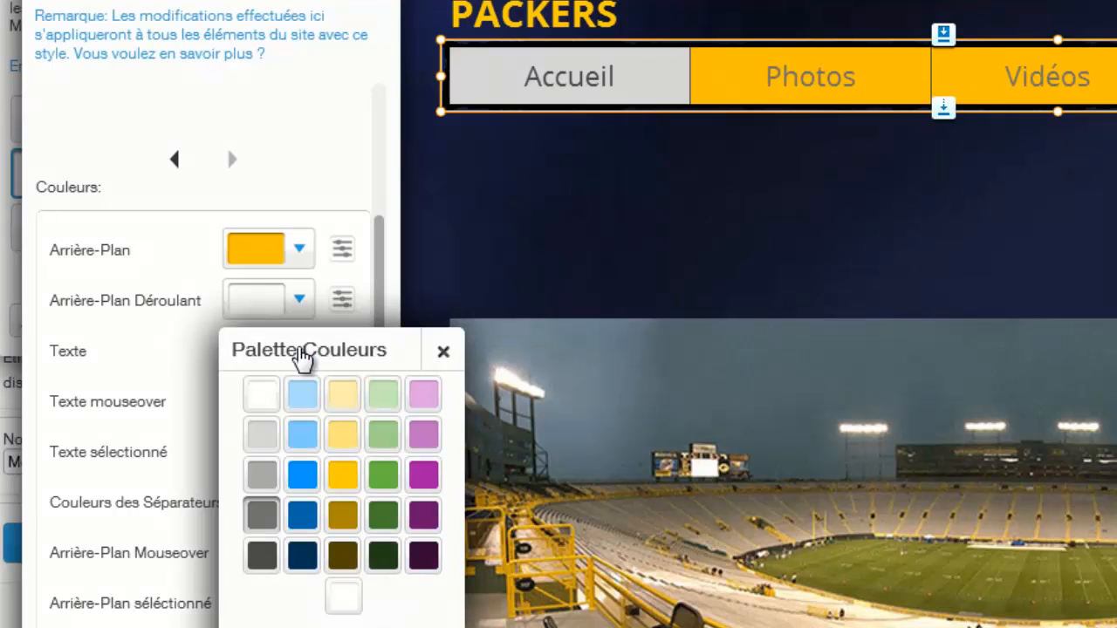
{"action": "left_click", "coordinate": [263, 556]}
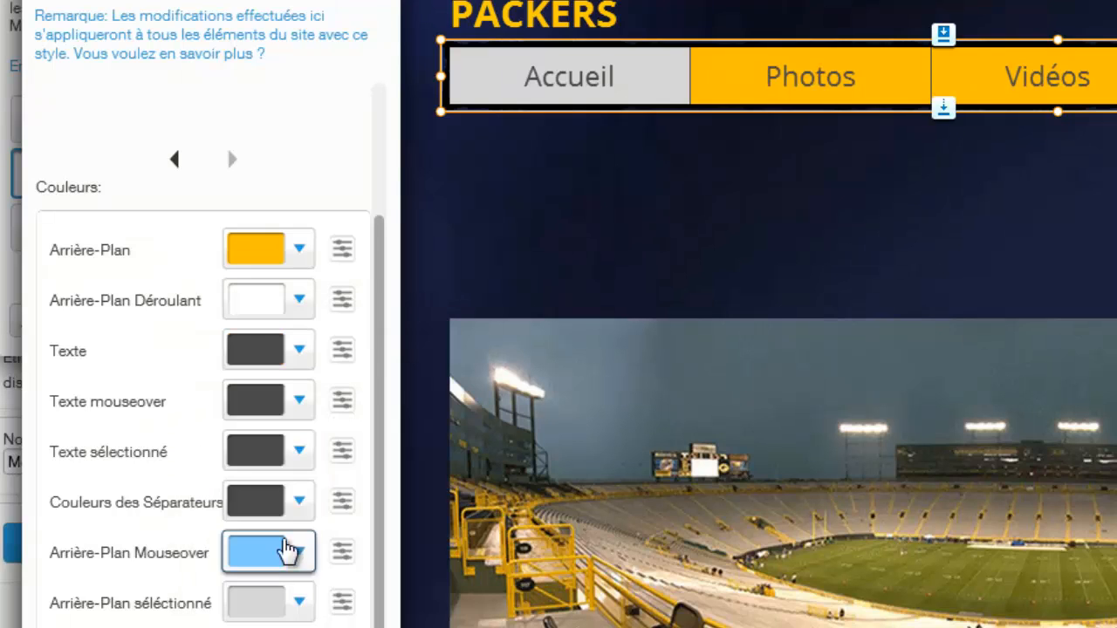
Step: Close the menu's style settings and place the menu, narrowed from its left edge, beside the GreenBay title
{"action": "left_click", "coordinate": [543, 212]}
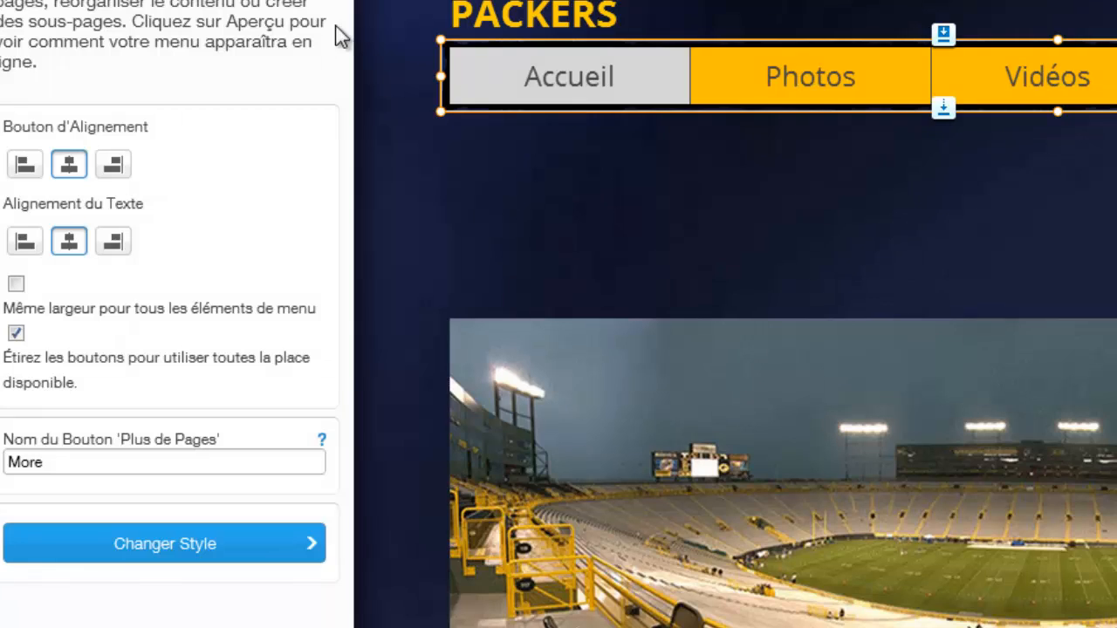
{"action": "left_click", "coordinate": [336, 2]}
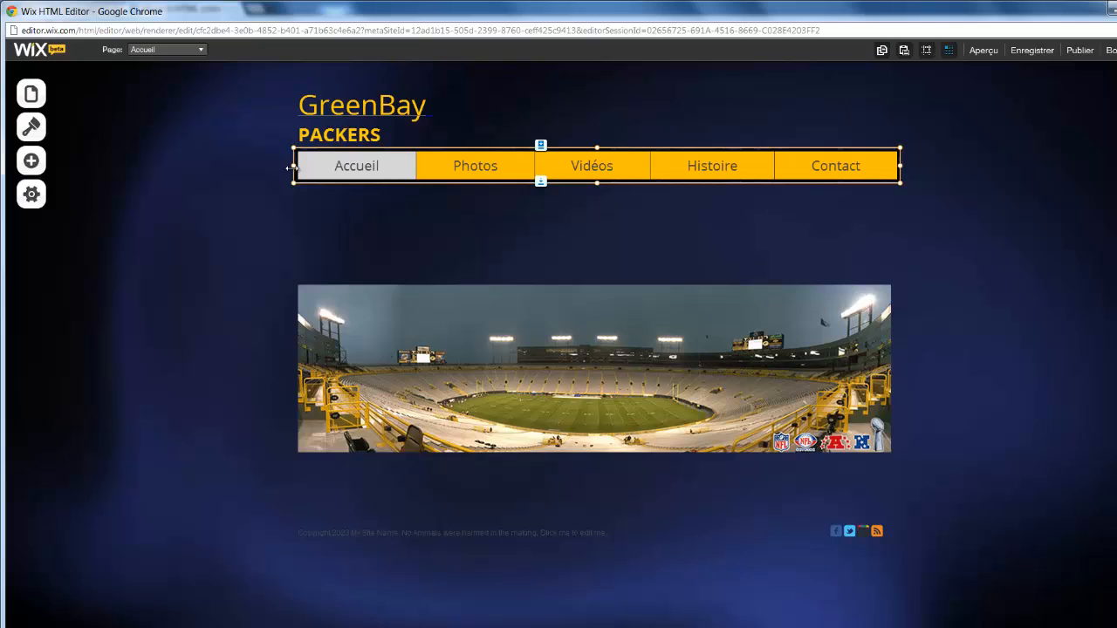
{"action": "left_click_drag", "start_coordinate": [293, 166], "coordinate": [434, 164]}
{"action": "left_click_drag", "start_coordinate": [529, 165], "coordinate": [526, 83]}
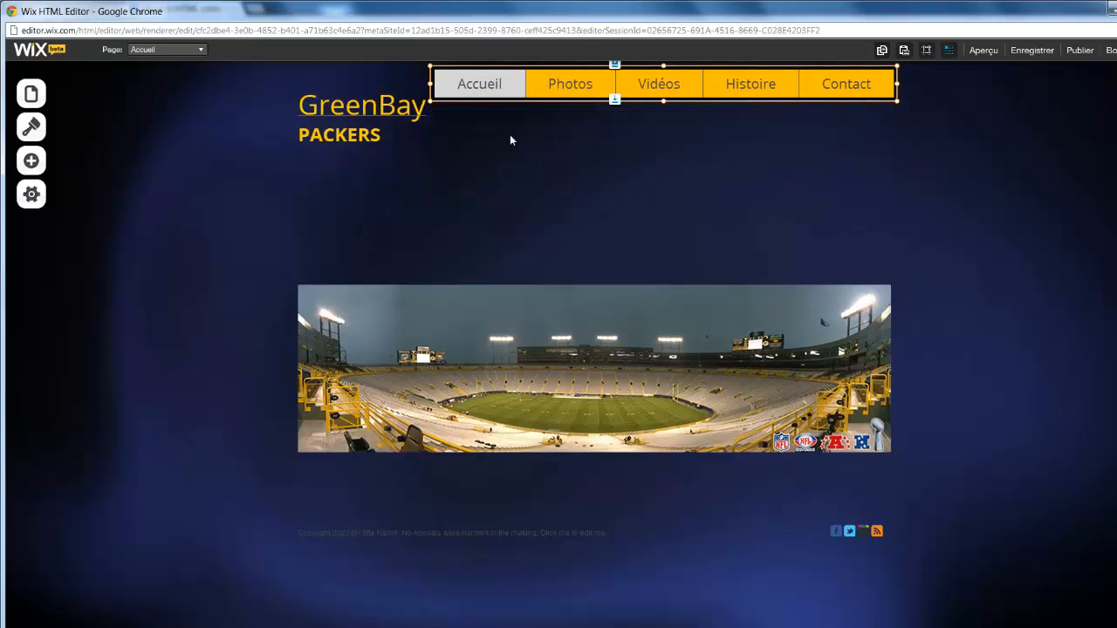
Step: Move the GreenBay title up level with the menu and place PACKERS centred directly beneath it
{"action": "left_click", "coordinate": [335, 113]}
{"action": "left_click_drag", "start_coordinate": [327, 112], "coordinate": [328, 88]}
{"action": "left_click", "coordinate": [339, 134]}
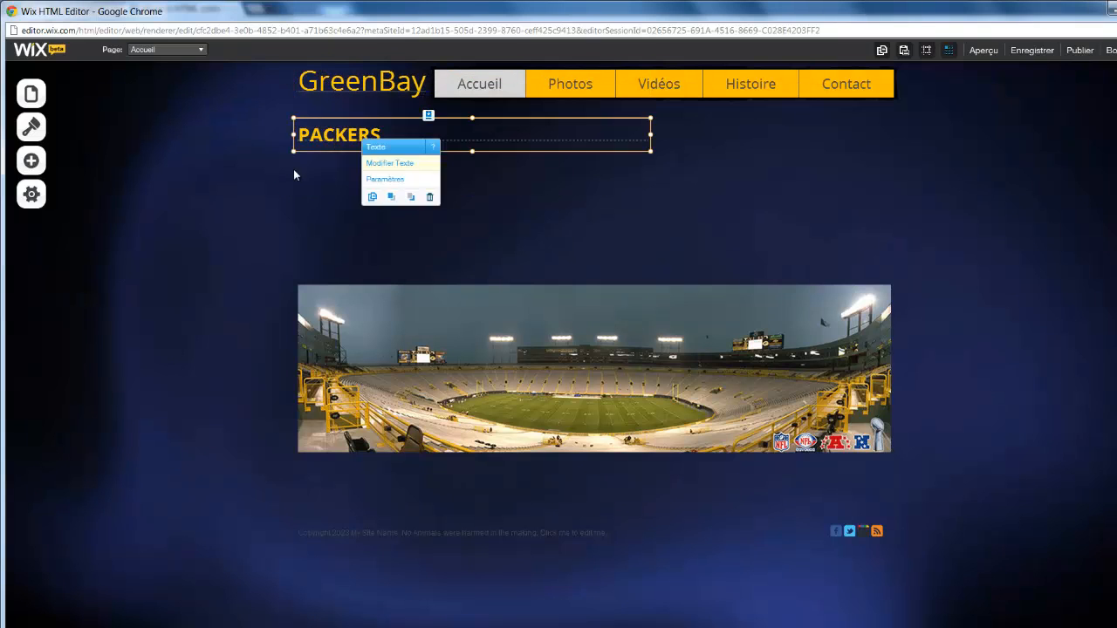
{"action": "left_click_drag", "start_coordinate": [310, 139], "coordinate": [343, 107]}
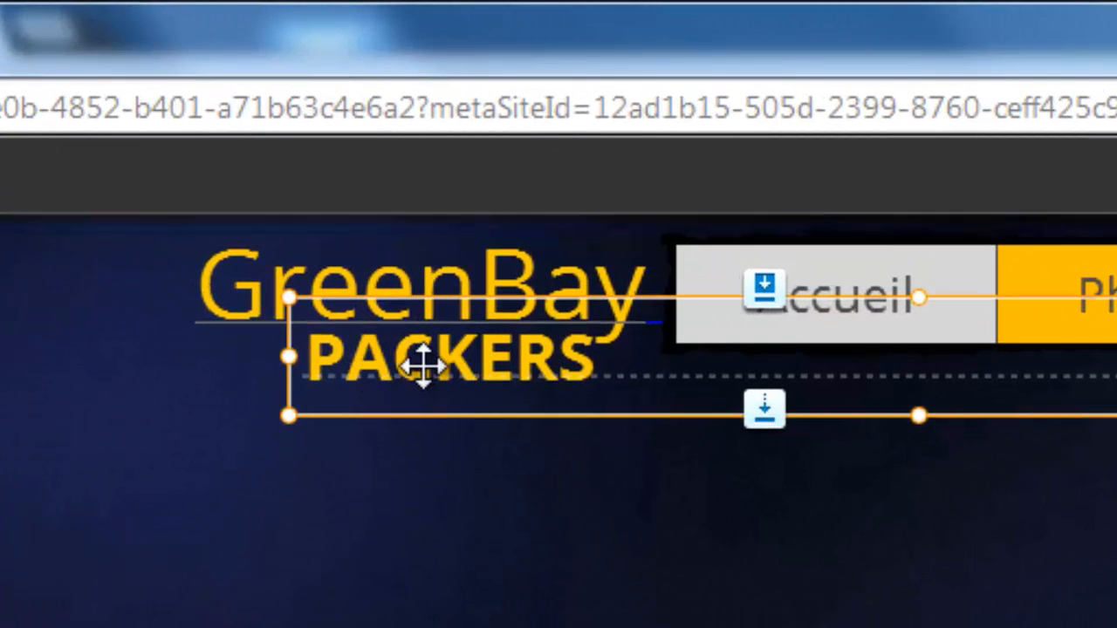
Step: Change the colour of the PACKERS text to light grey
{"action": "left_click", "coordinate": [422, 364]}
{"action": "double_click", "coordinate": [424, 369]}
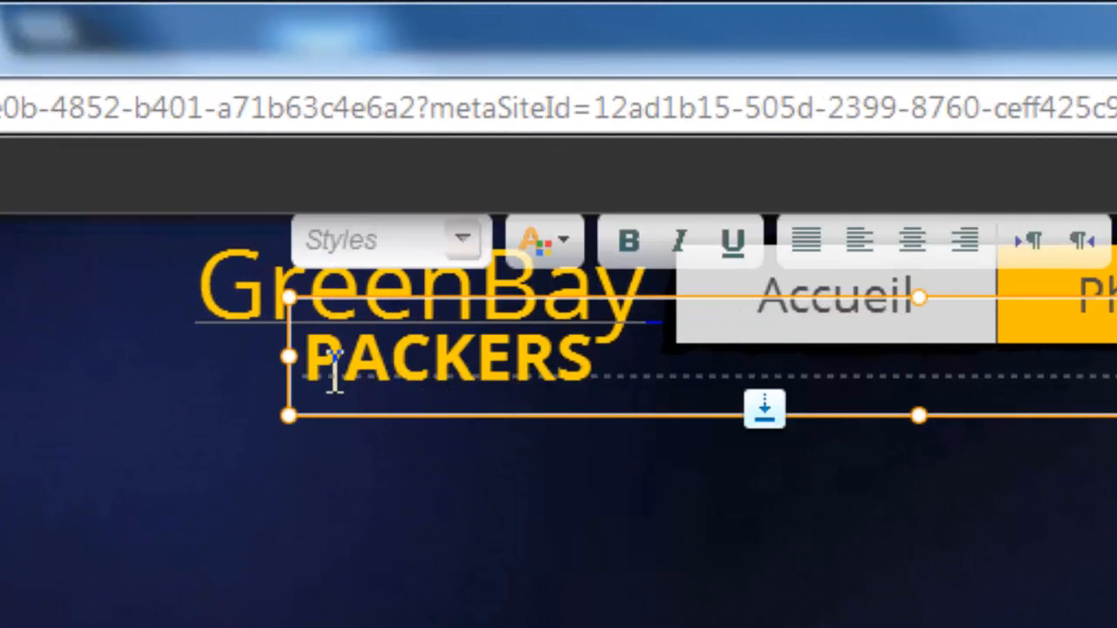
{"action": "left_click_drag", "start_coordinate": [325, 360], "coordinate": [629, 342]}
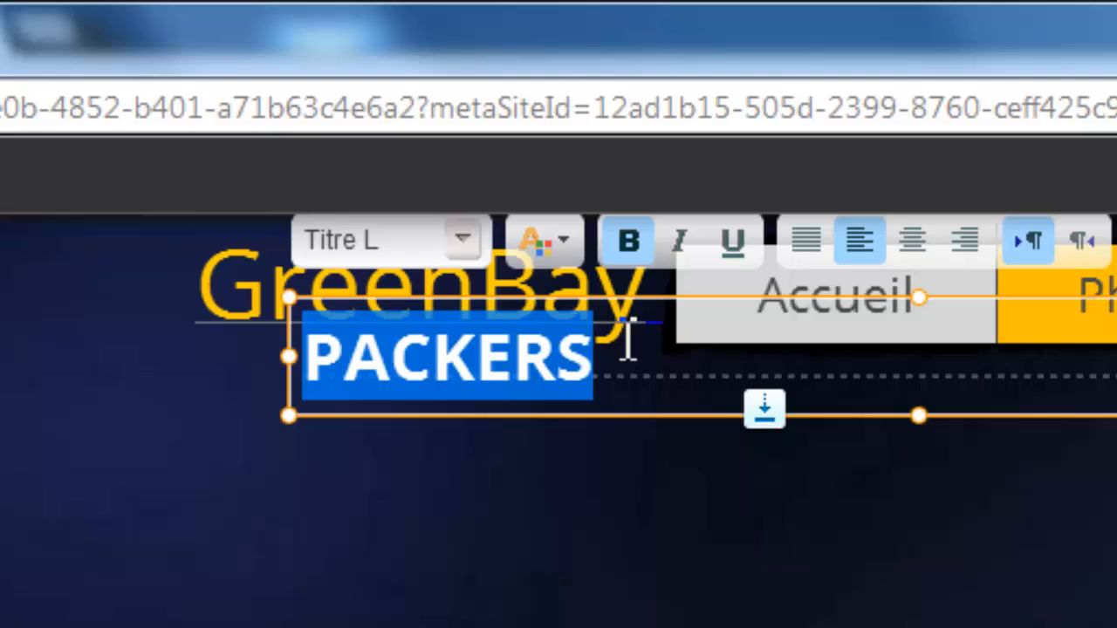
{"action": "left_click", "coordinate": [565, 253]}
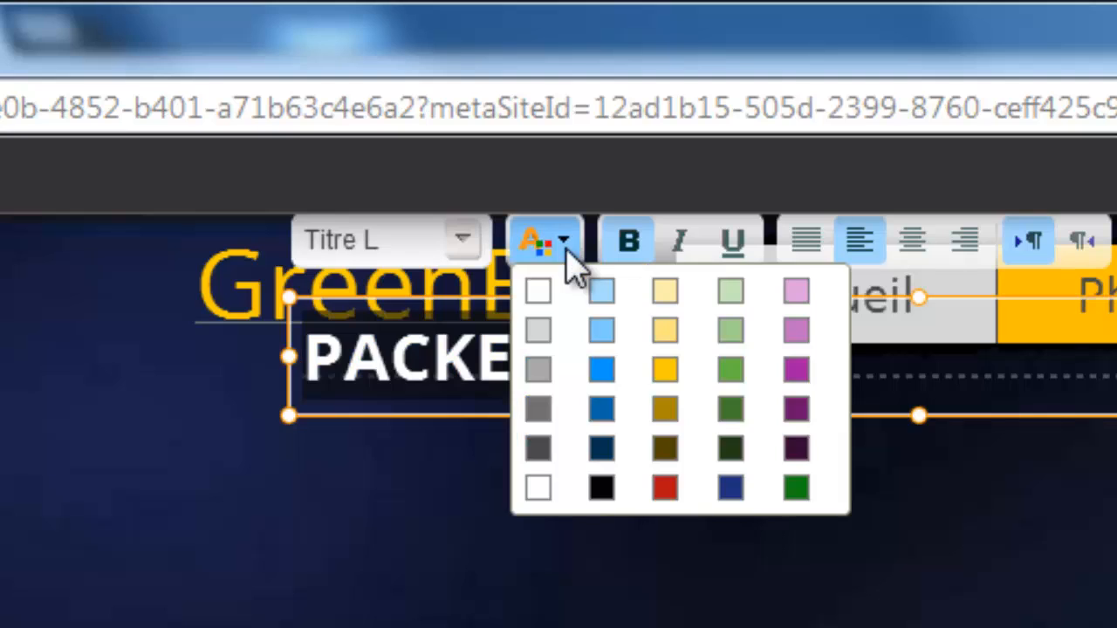
{"action": "left_click", "coordinate": [537, 330]}
{"action": "left_click", "coordinate": [524, 618]}
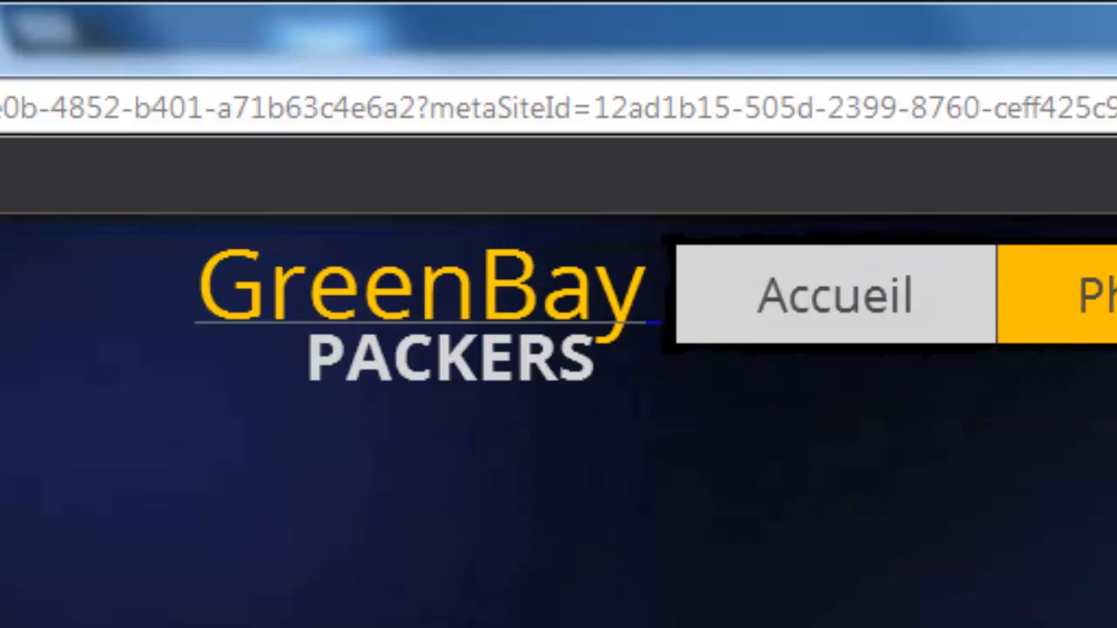
Step: Shorten the header with its extension handle so its lower edge sits just beneath the PACKERS text
{"action": "mouse_move", "coordinate": [775, 557]}
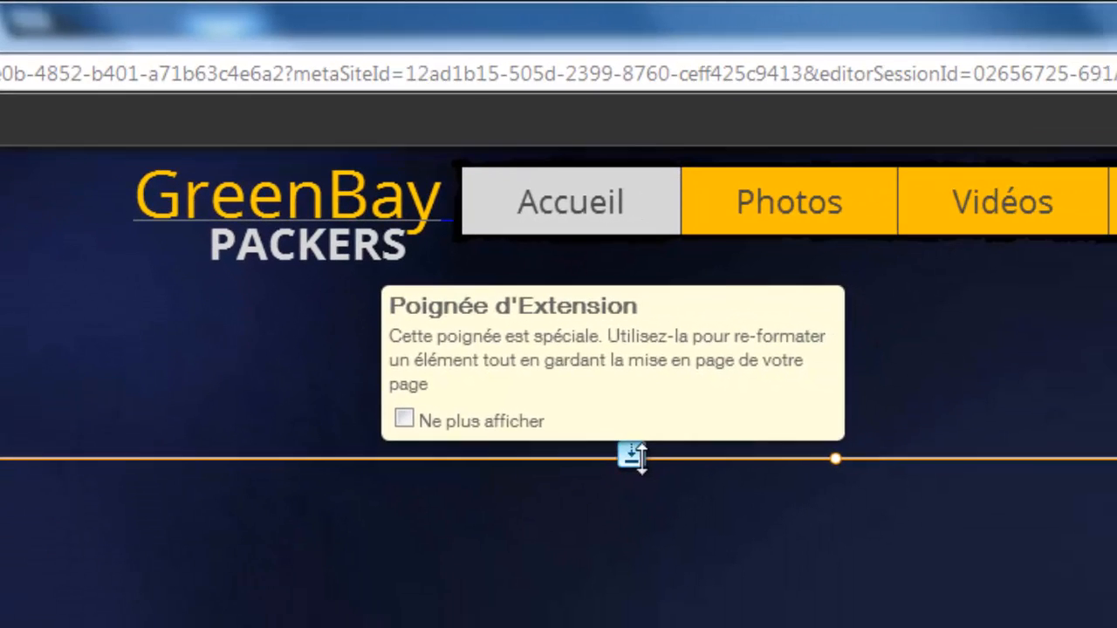
{"action": "left_click_drag", "start_coordinate": [633, 455], "coordinate": [656, 276]}
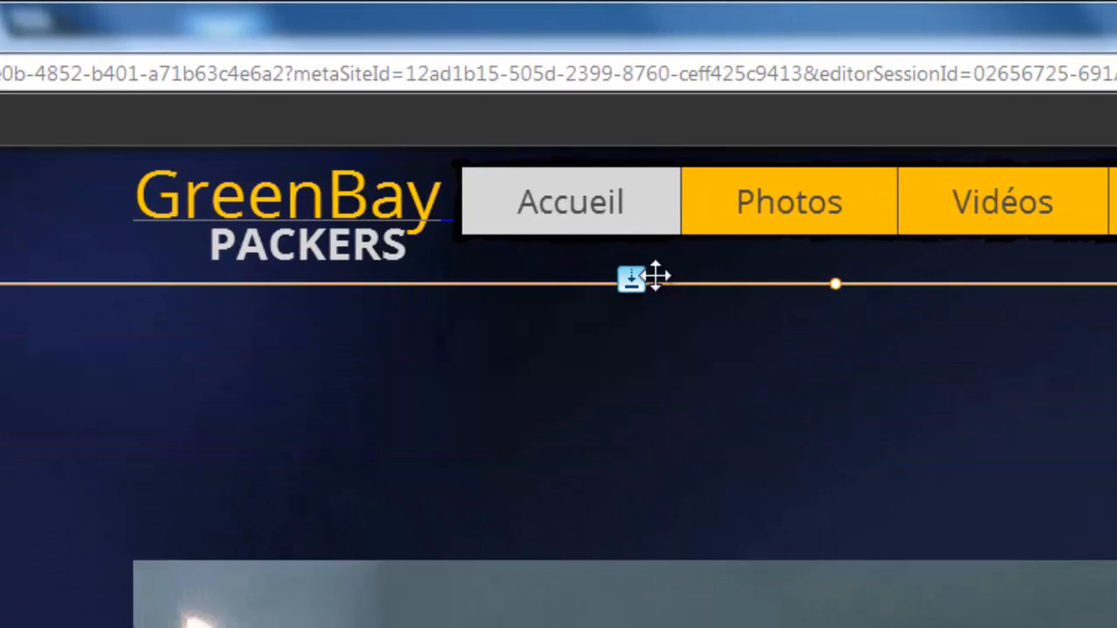